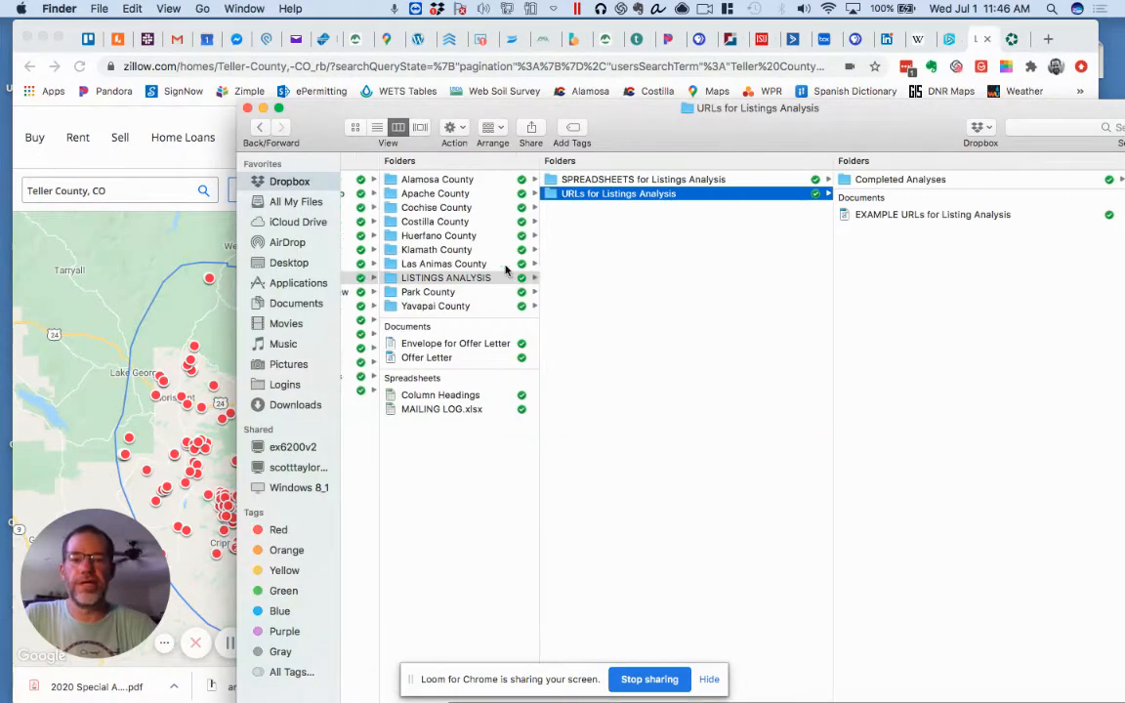
Open the EXAMPLE URLs for Listing Analysis document from the URLs for Listings Analysis folder and bring its whole window into view.
scroll(469, 278, "left", 3)
scroll(416, 285, "left", 1)
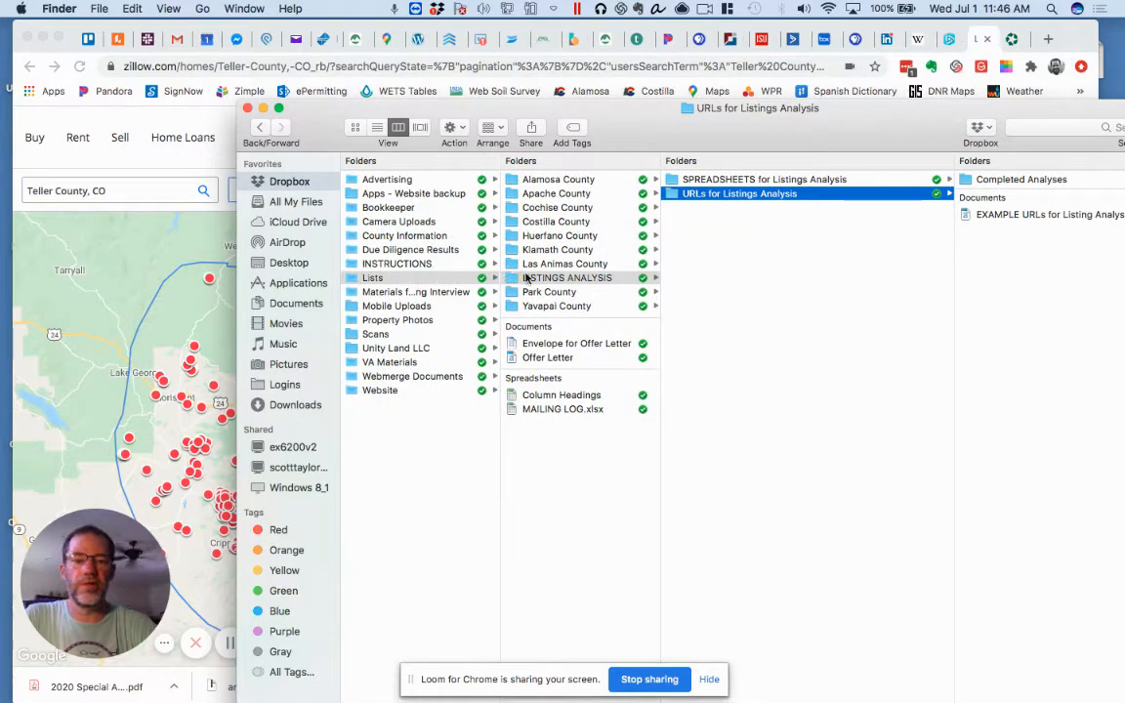
scroll(652, 191, "right", 1)
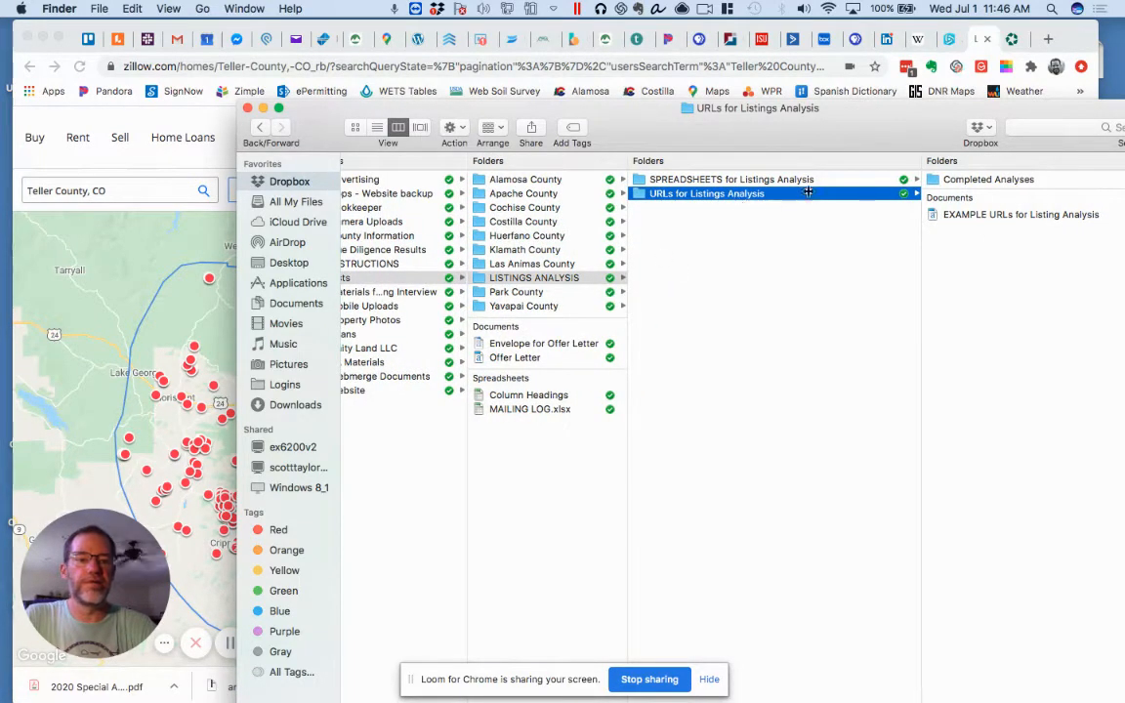
left_click_drag(1077, 108, 903, 101)
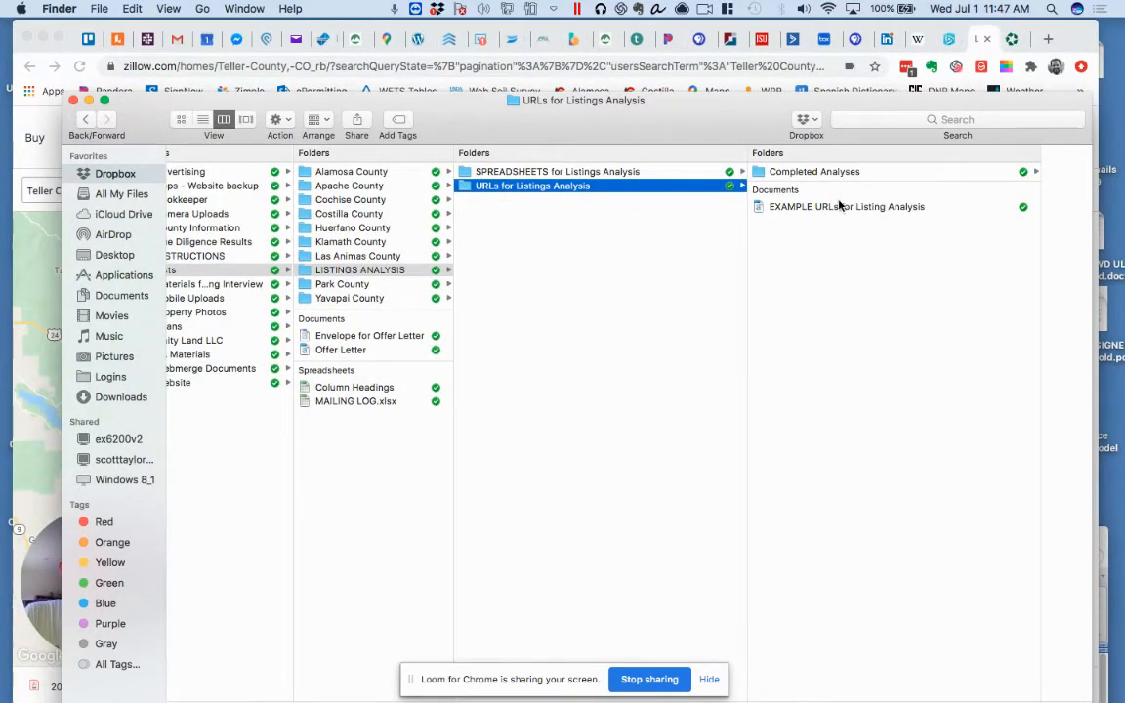
double_click(829, 208)
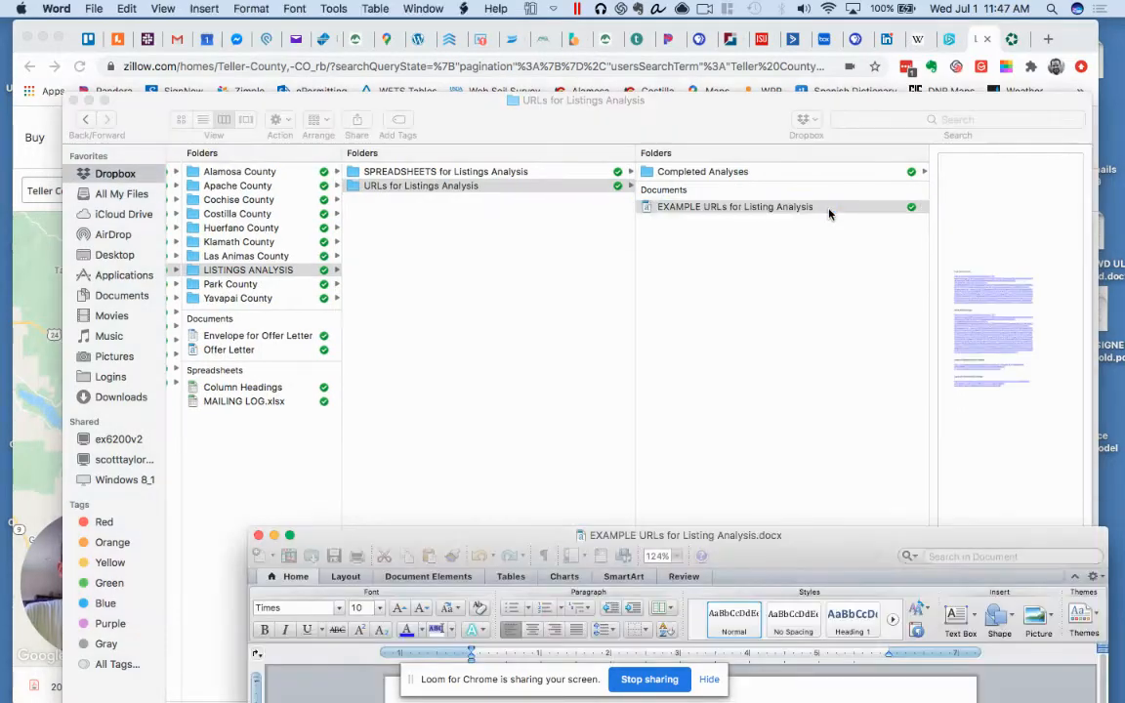
left_click_drag(863, 551, 782, 52)
Replace the word "Zoom" with "Zillow" in the document's Active Listings and Sold Listings headings.
scroll(648, 440, "down", 5)
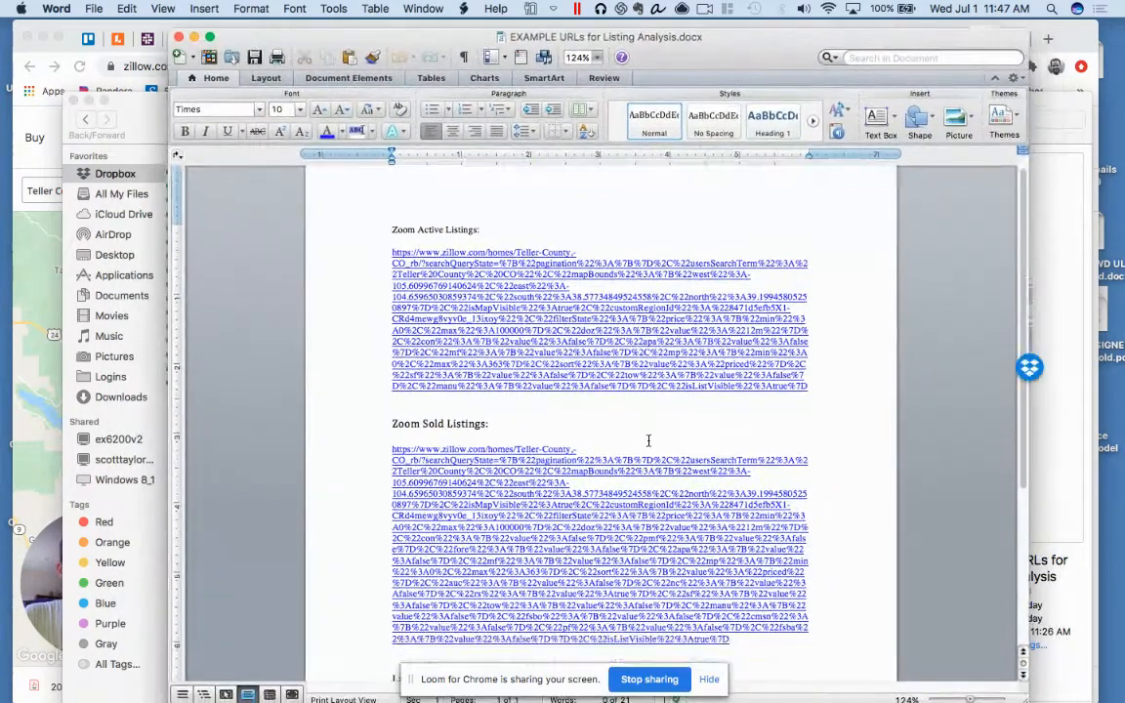
scroll(648, 440, "up", 5)
scroll(647, 440, "down", 5)
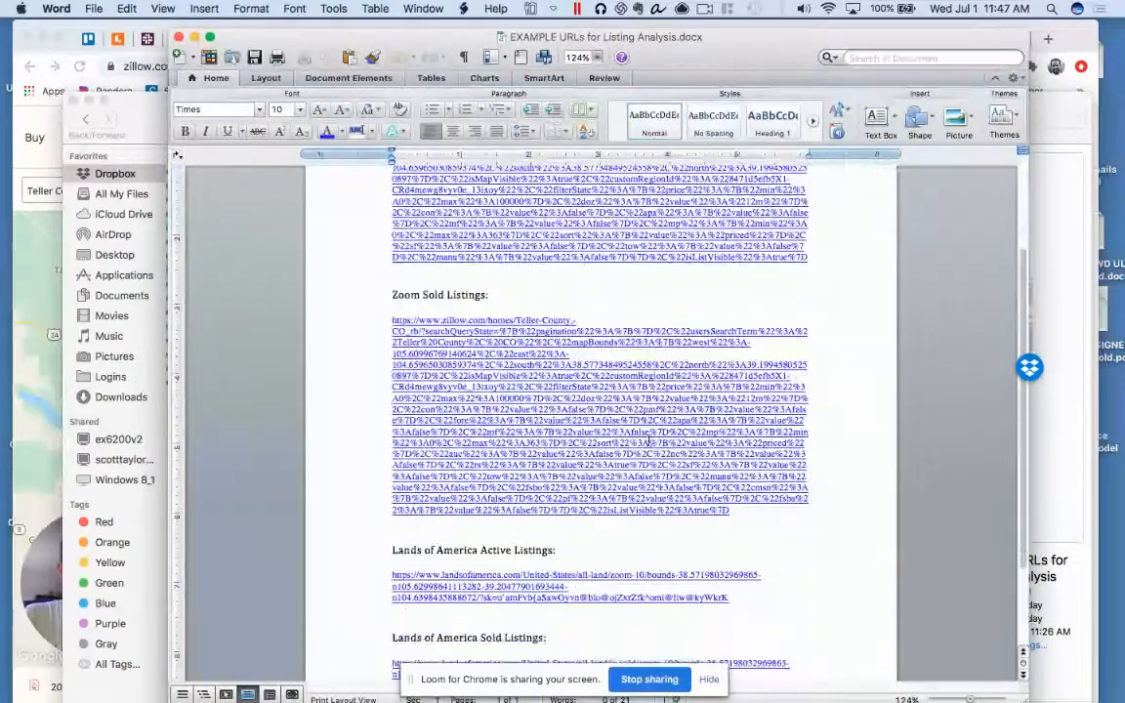
scroll(647, 441, "up", 4)
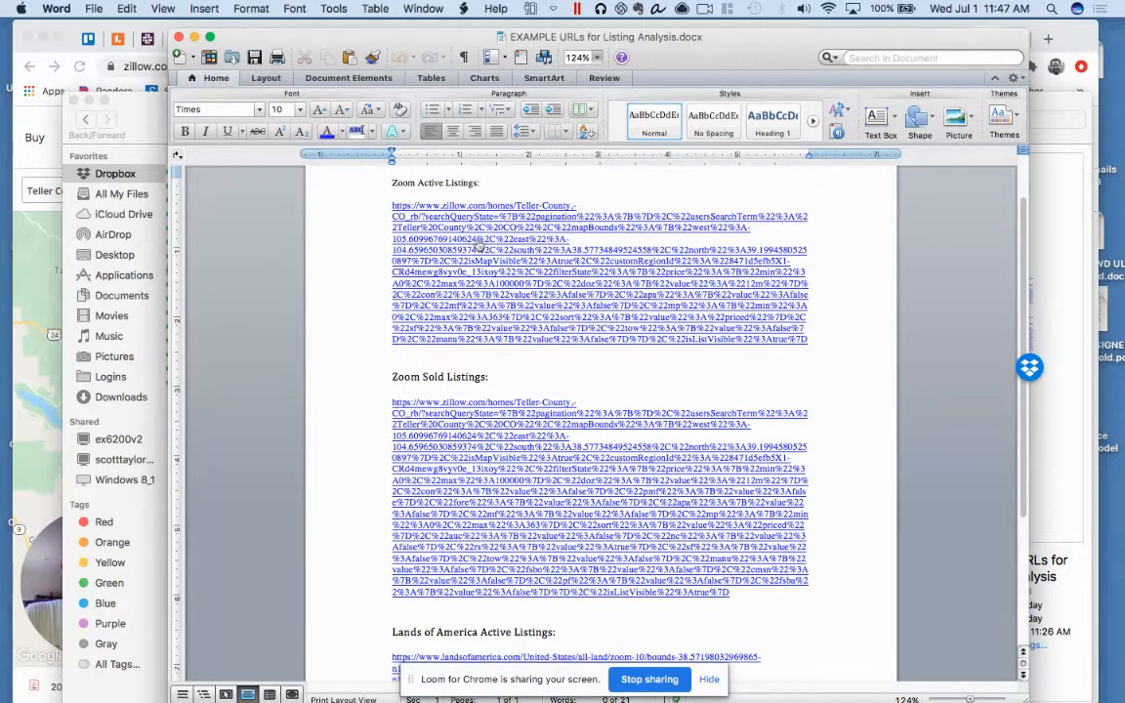
double_click(403, 182)
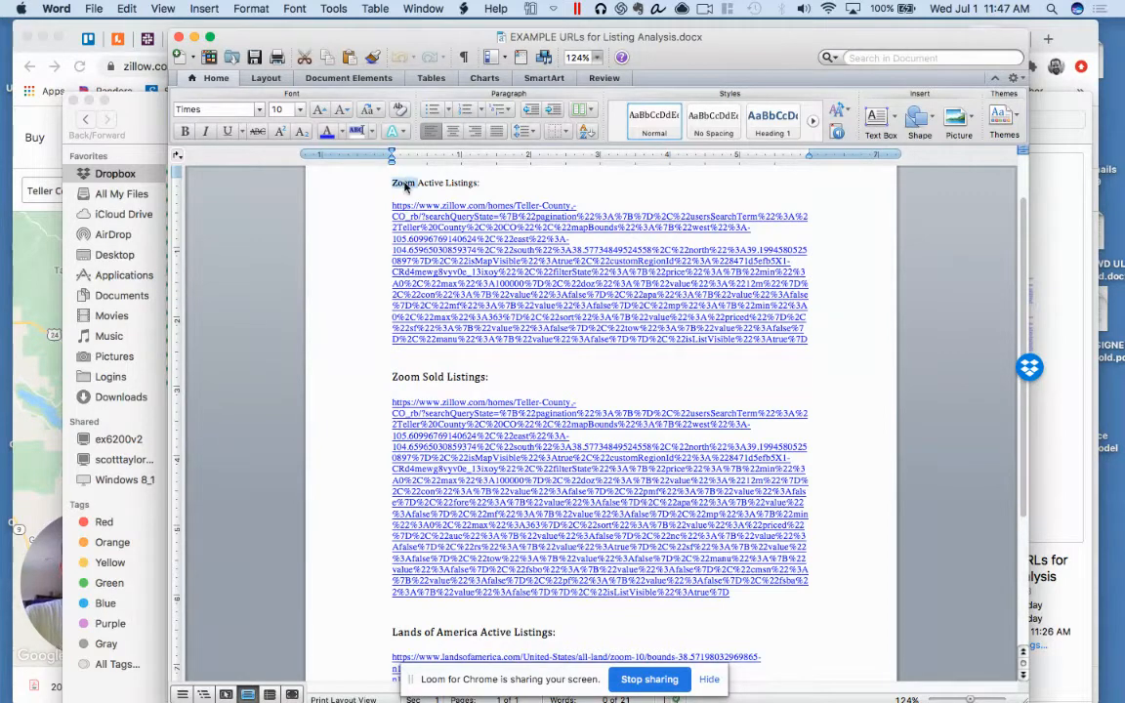
type("Zillow")
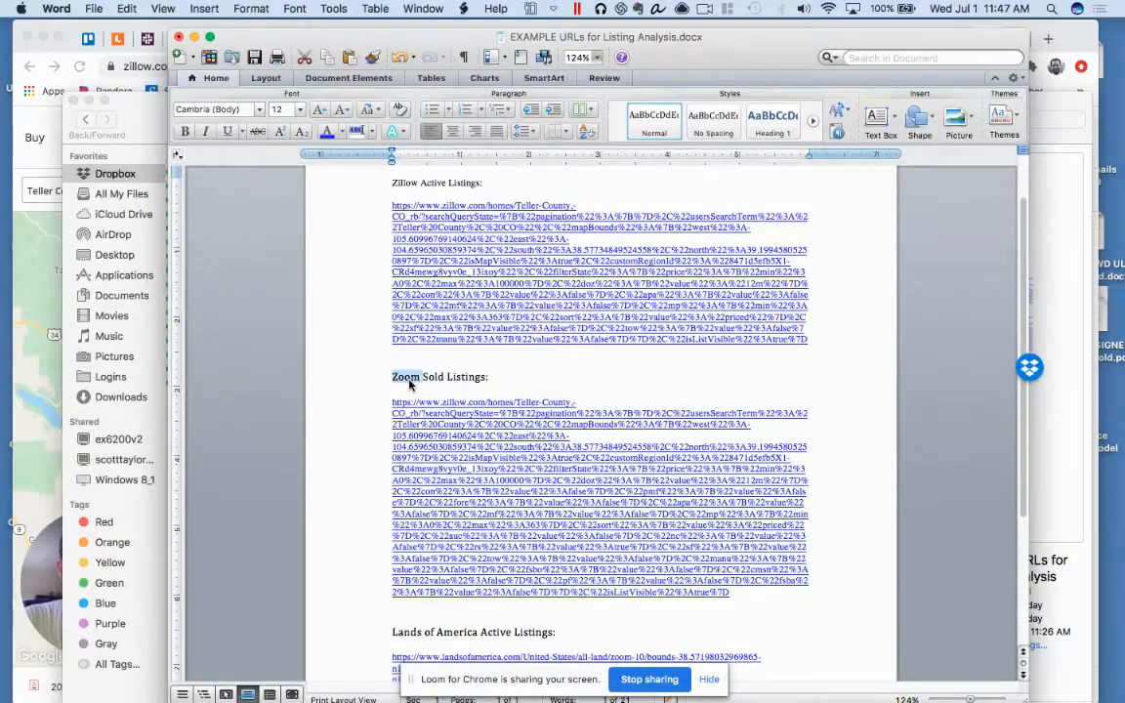
type("Zillow")
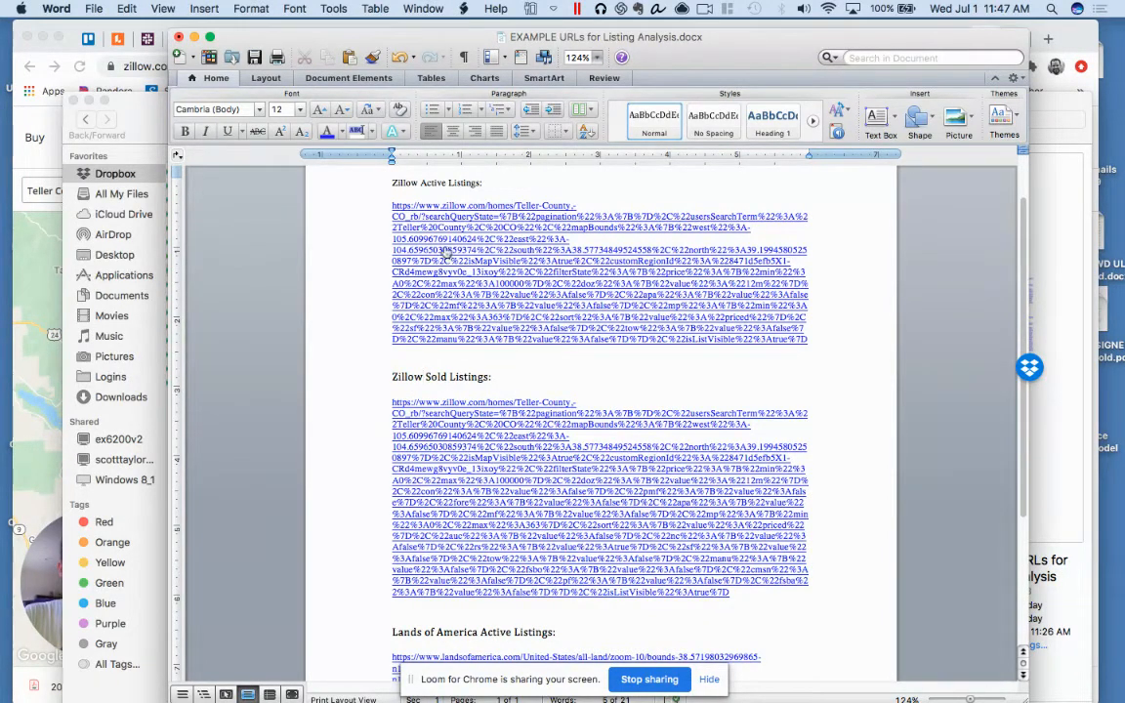
scroll(395, 269, "down", 5)
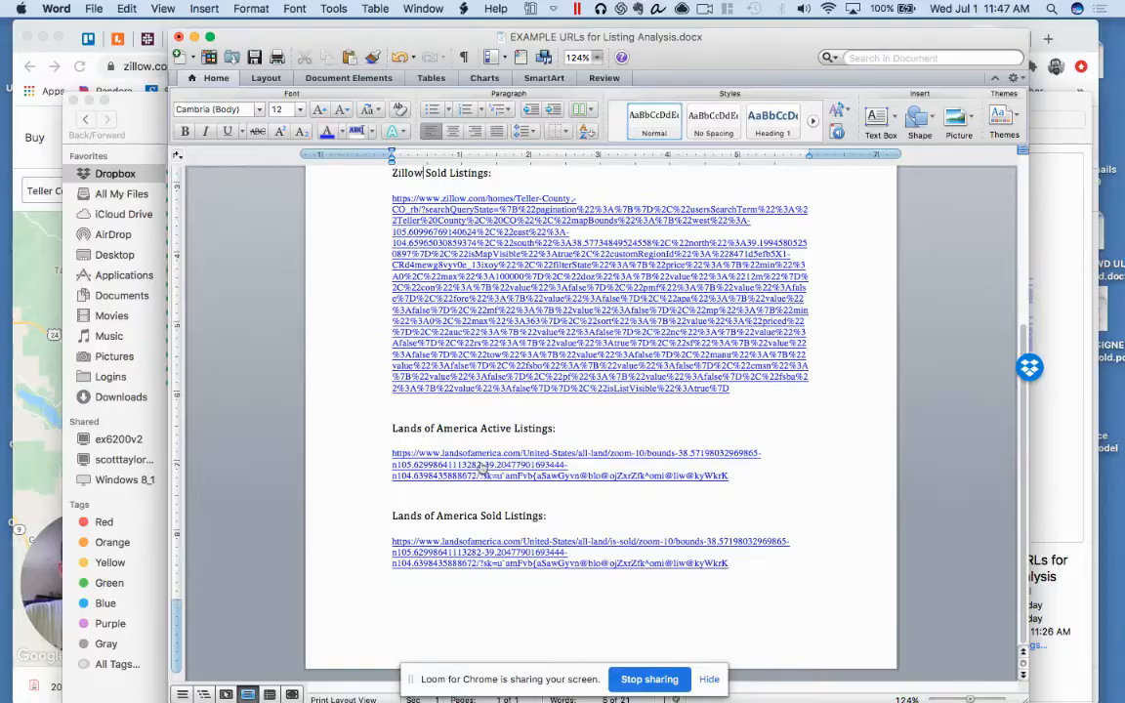
scroll(576, 293, "up", 3)
scroll(576, 293, "up", 1)
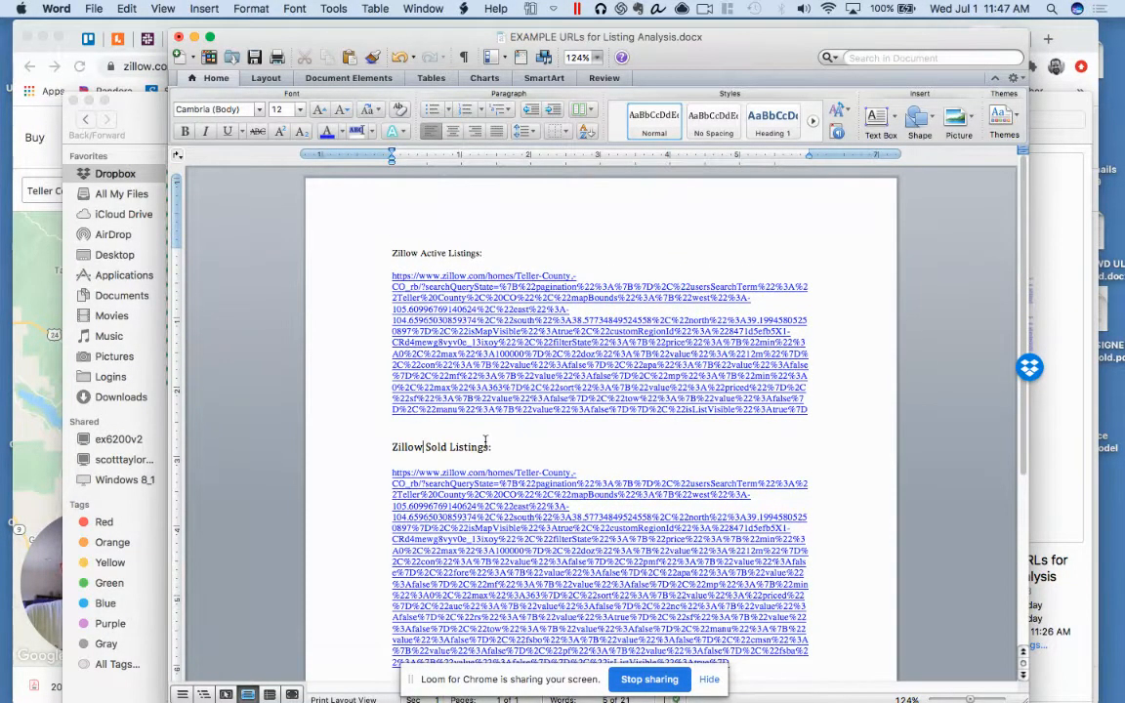
scroll(478, 441, "down", 3)
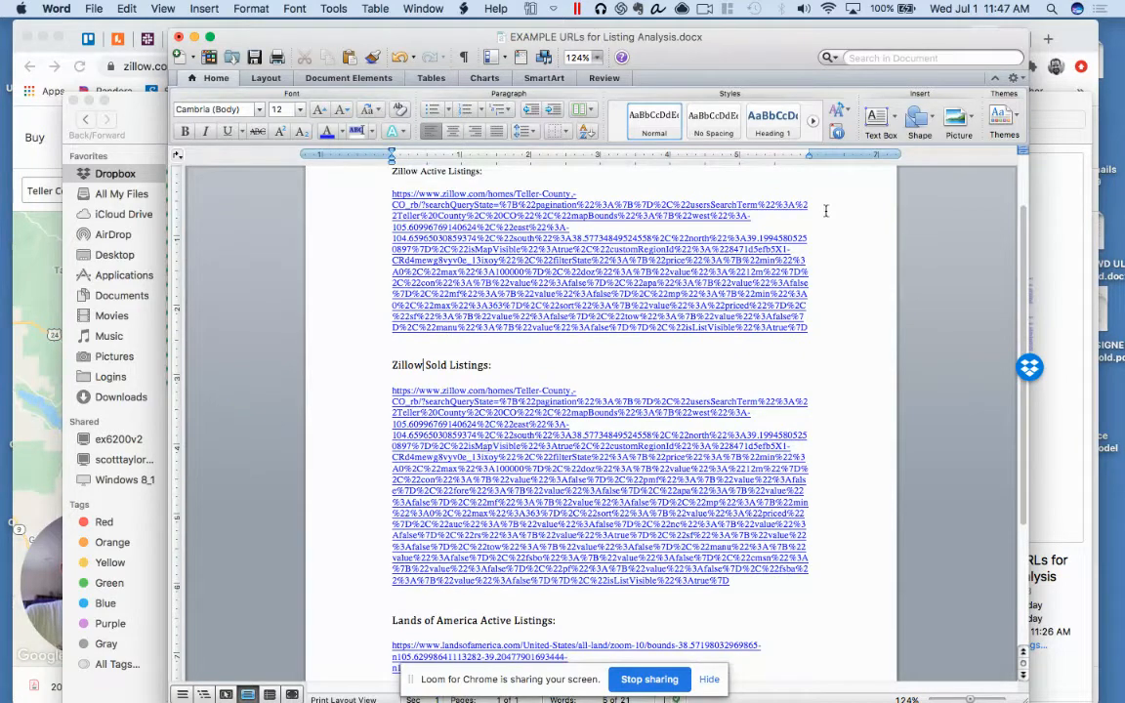
Duplicate TEMPLATE Spreadsheet for Listings Analysis.xlsx in the SPREADSHEETS for Listings Analysis folder and name the copy Example.xlsx.
left_click(1074, 105)
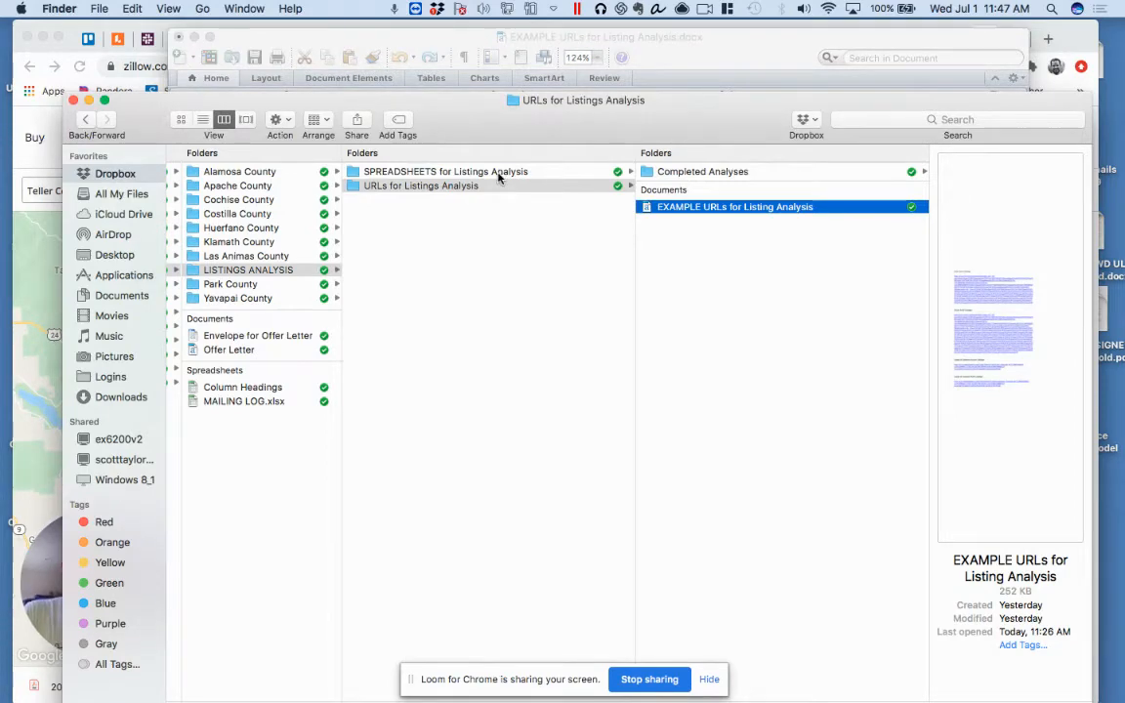
left_click(363, 168)
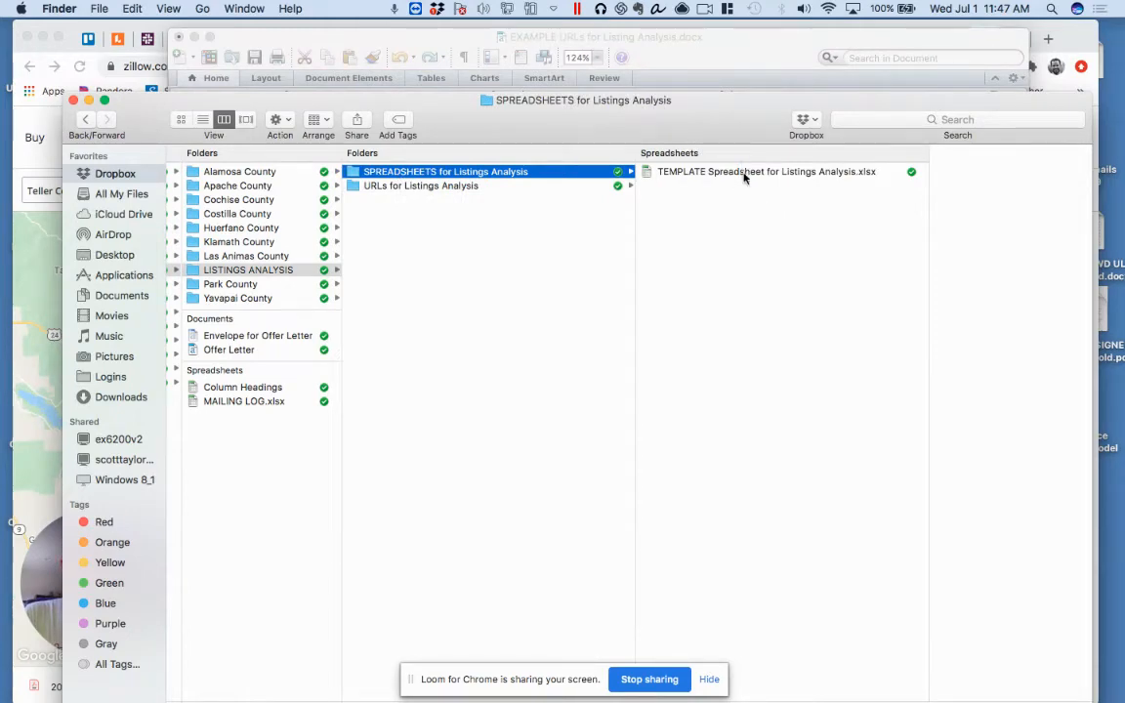
right_click(744, 176)
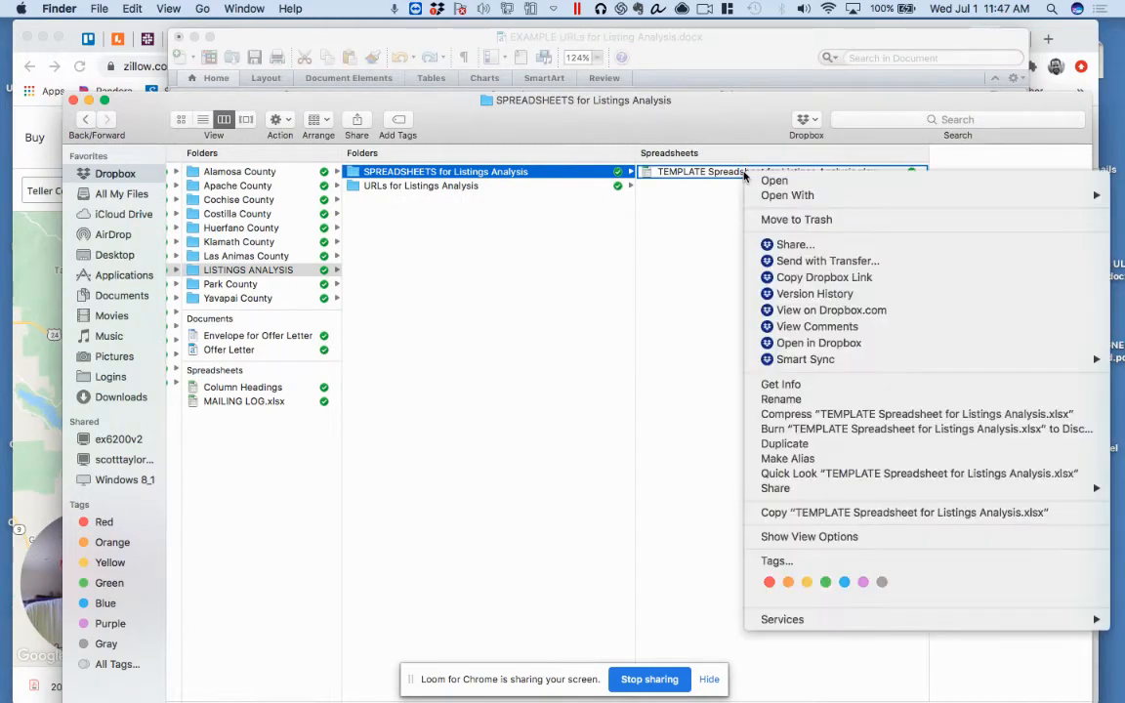
left_click(796, 445)
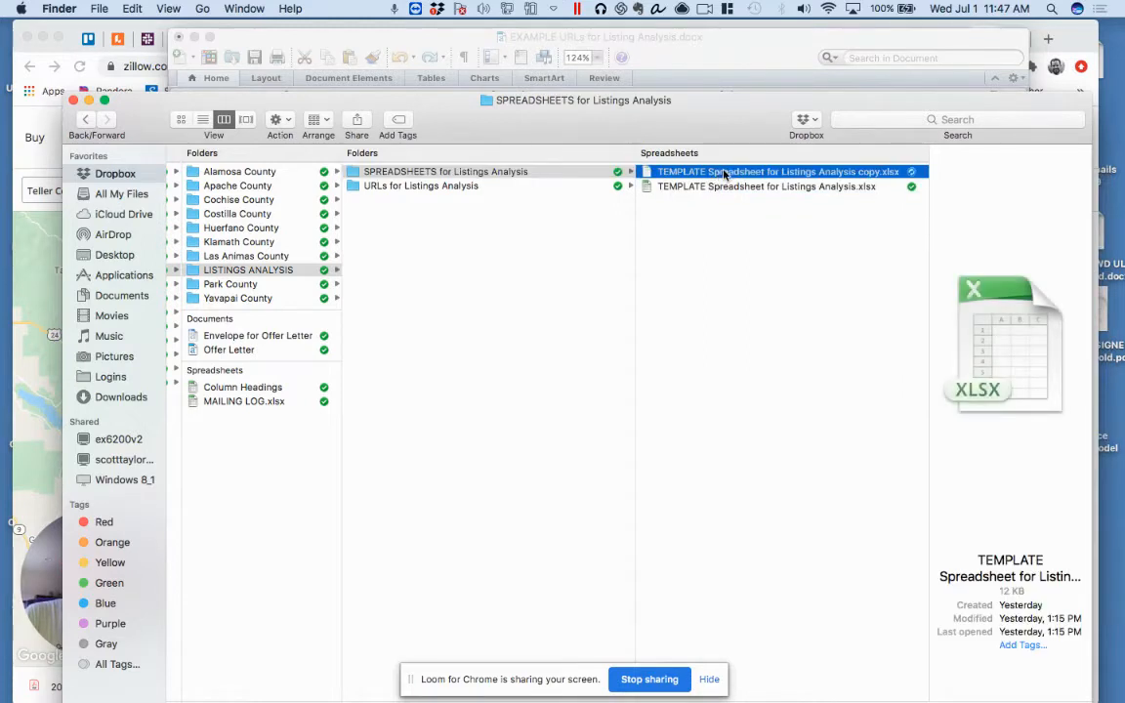
left_click(723, 173)
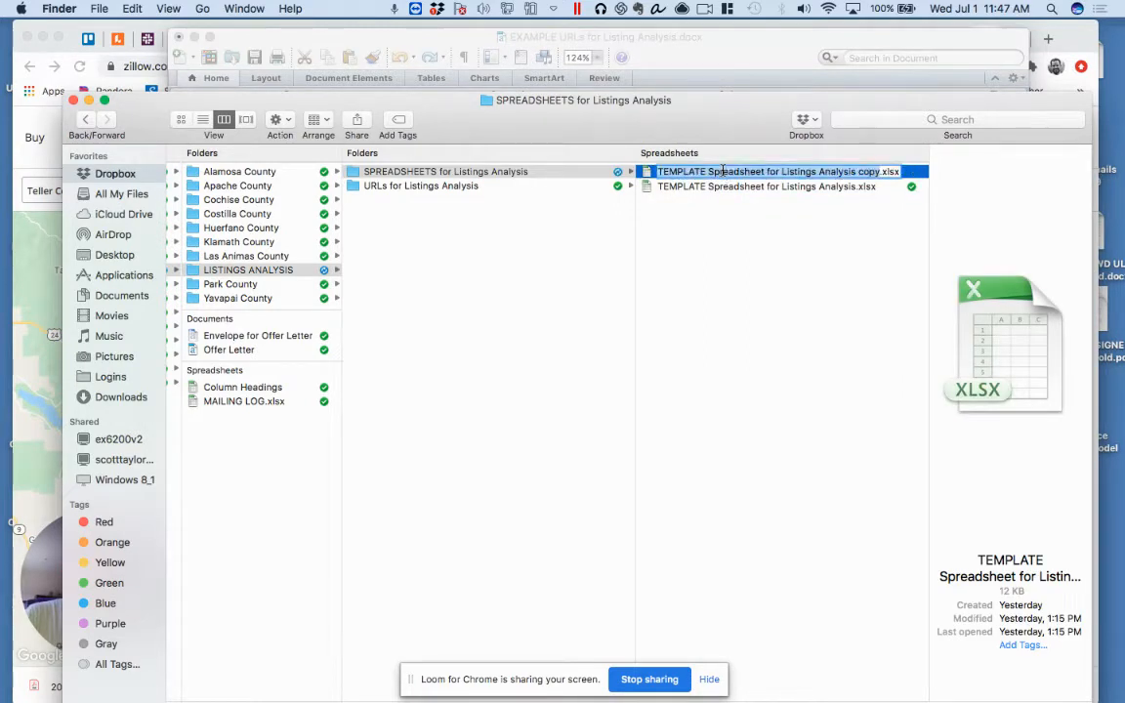
type("Example")
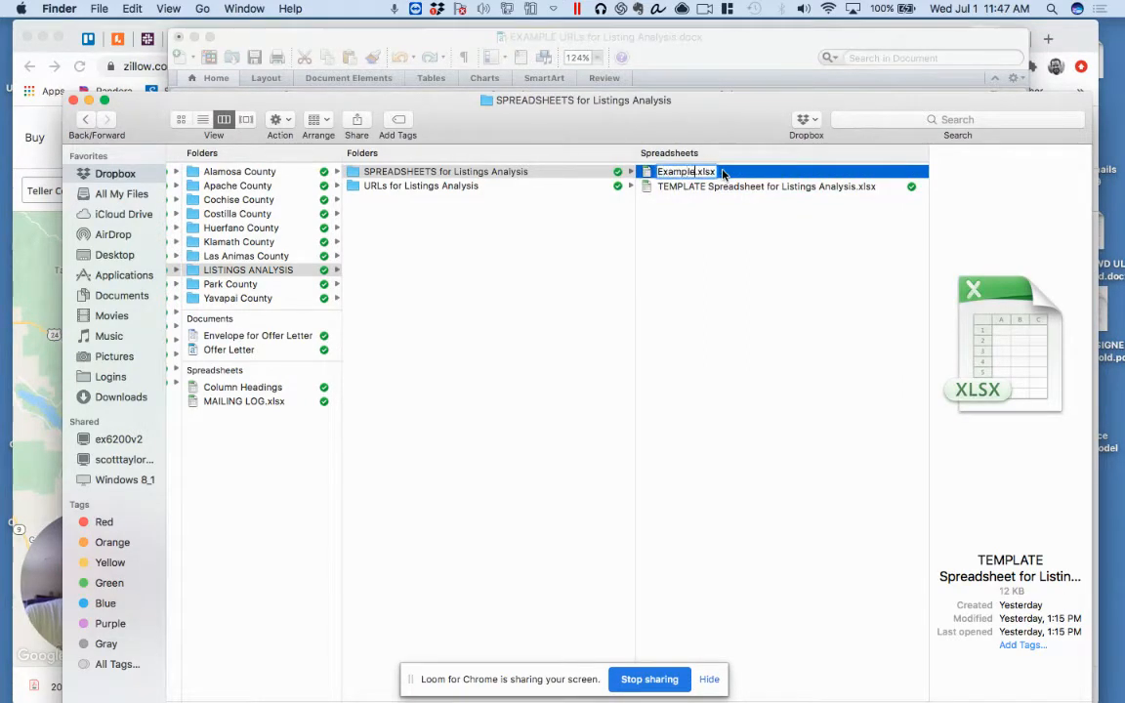
left_click(686, 228)
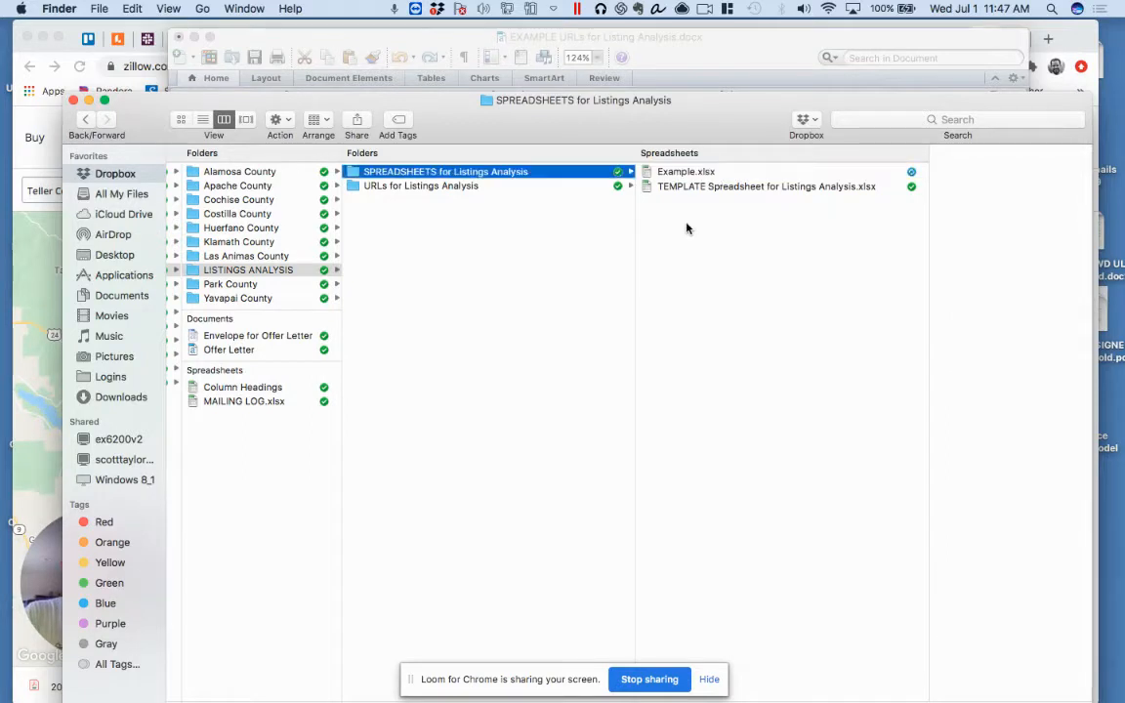
Open Example.xlsx from the SPREADSHEETS for Listings Analysis folder.
left_click(478, 185)
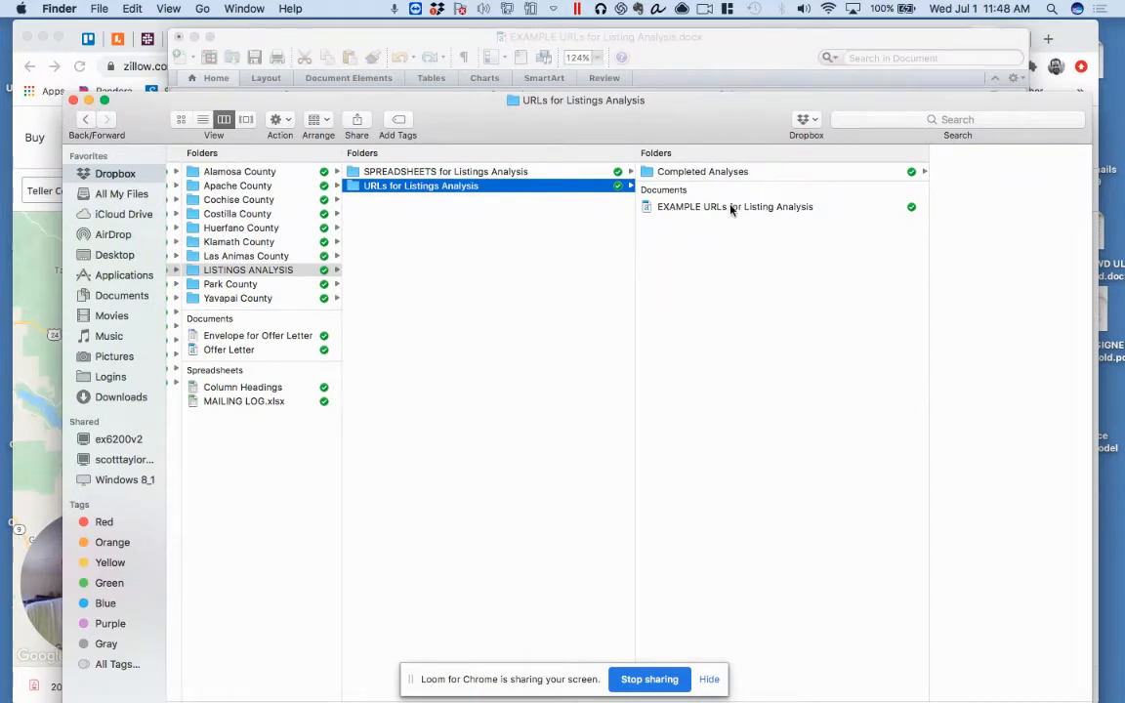
left_click(485, 172)
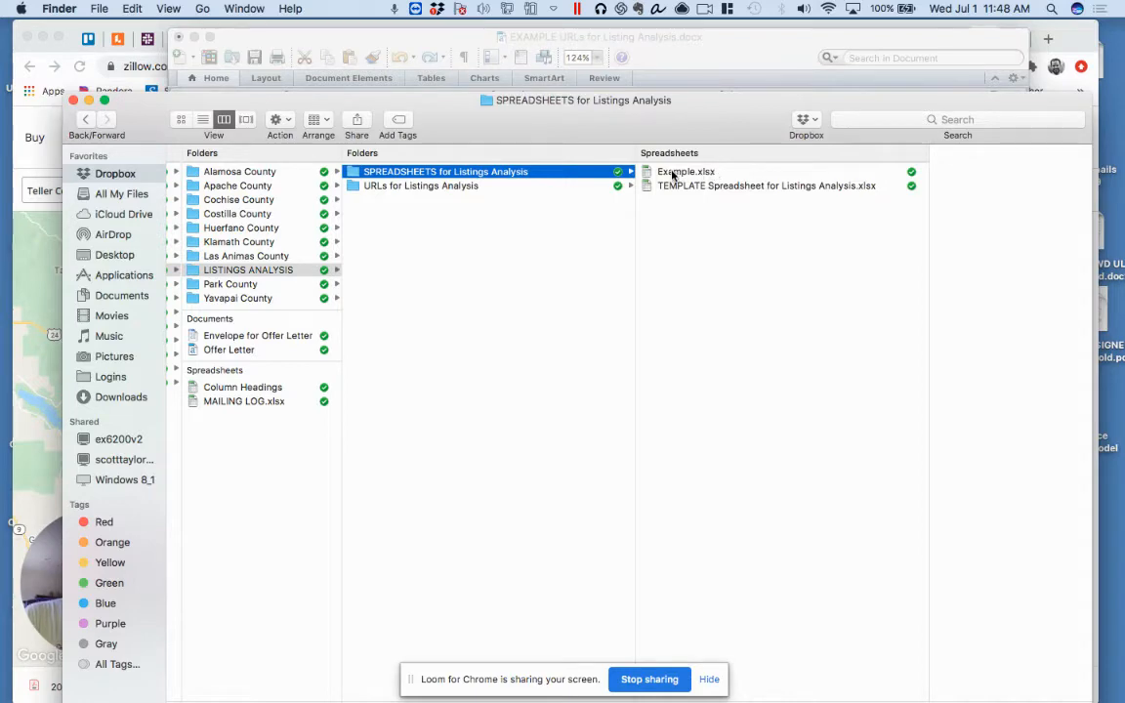
double_click(672, 172)
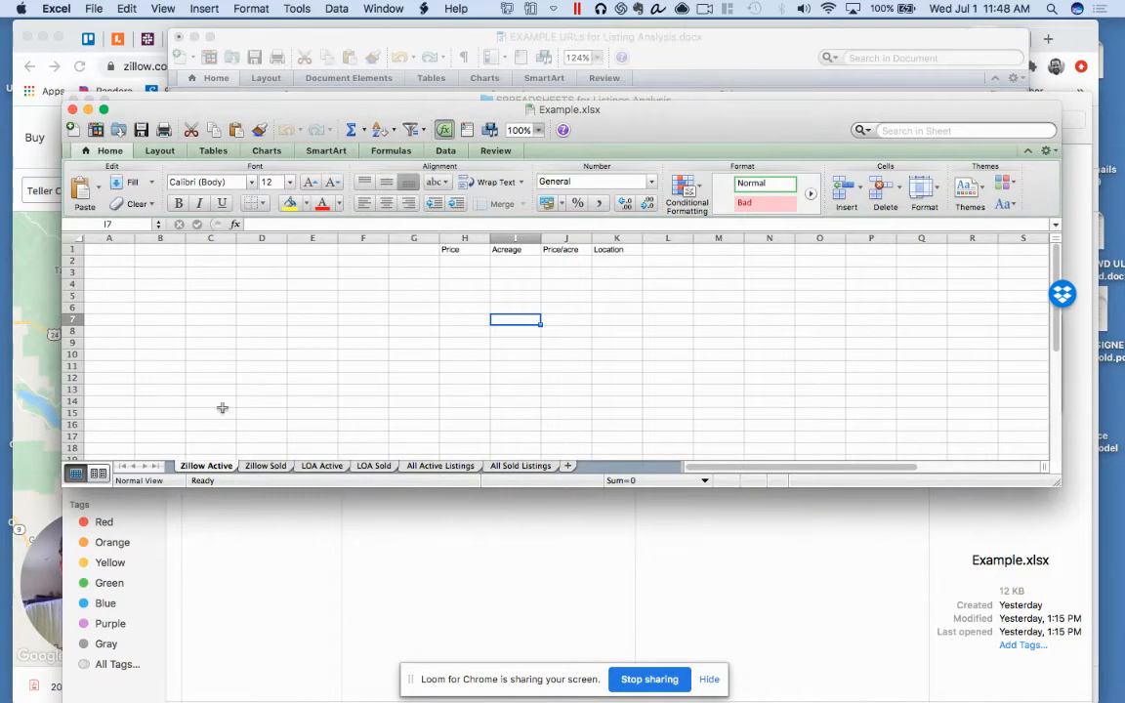
Switch to the Zillow page in Chrome and copy the first page of Teller County land listings, from the last listing up to "Sort by".
left_click(66, 29)
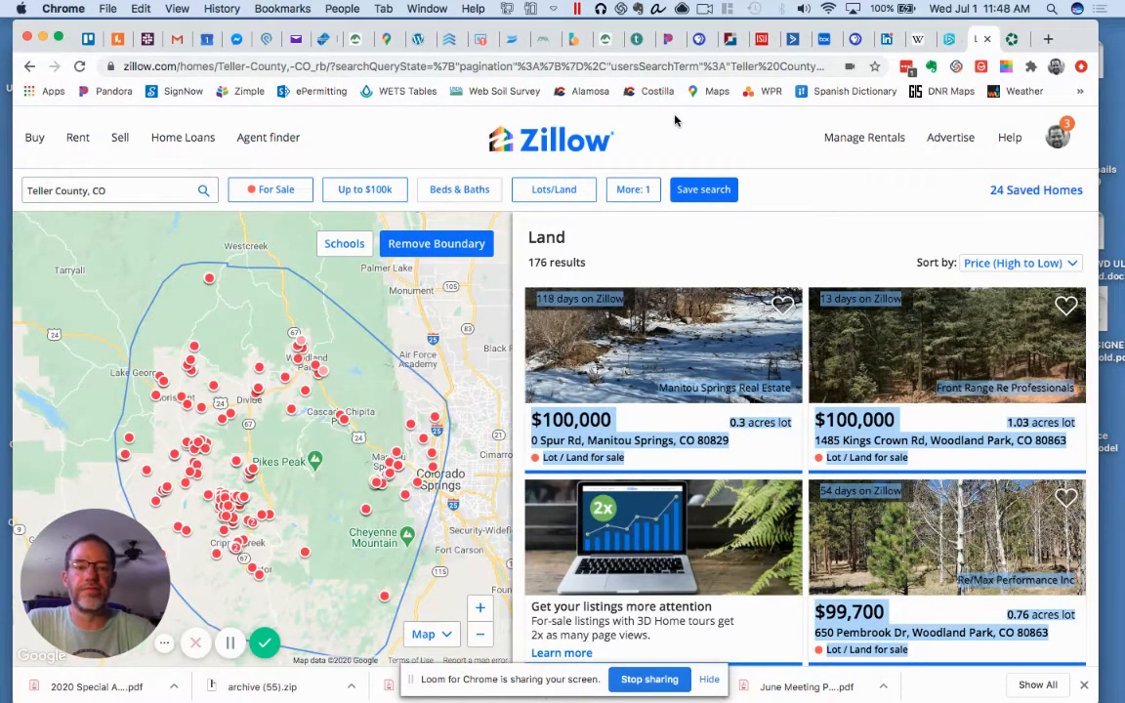
left_click(721, 263)
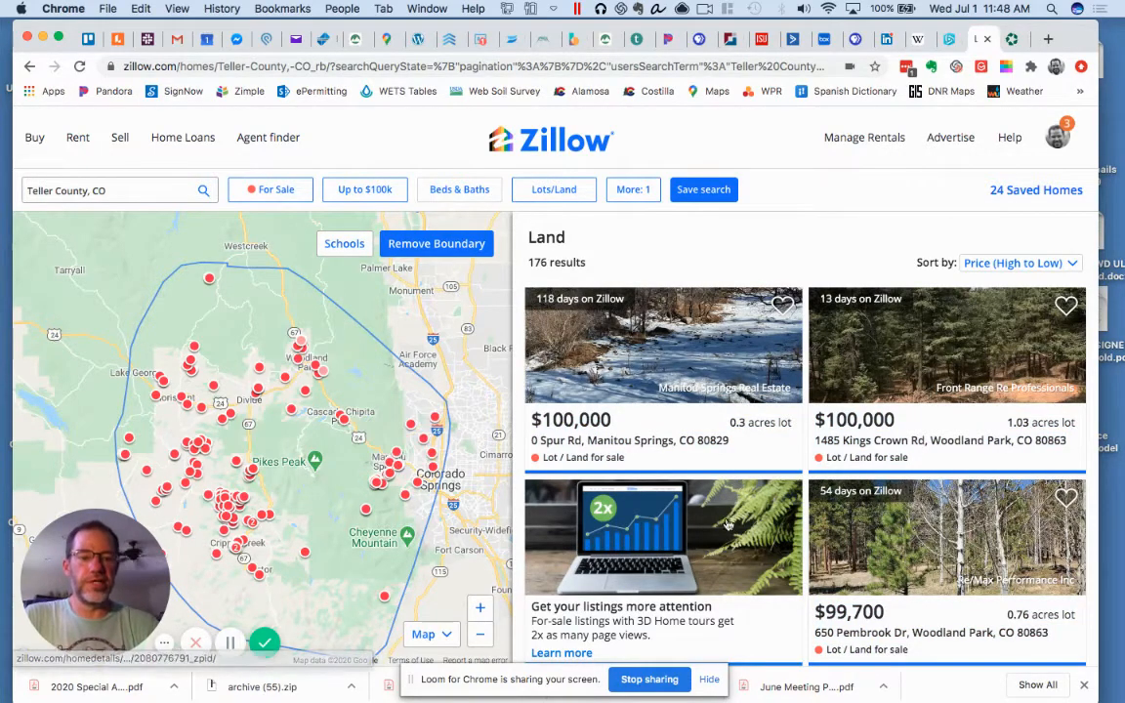
scroll(857, 304, "down", 15)
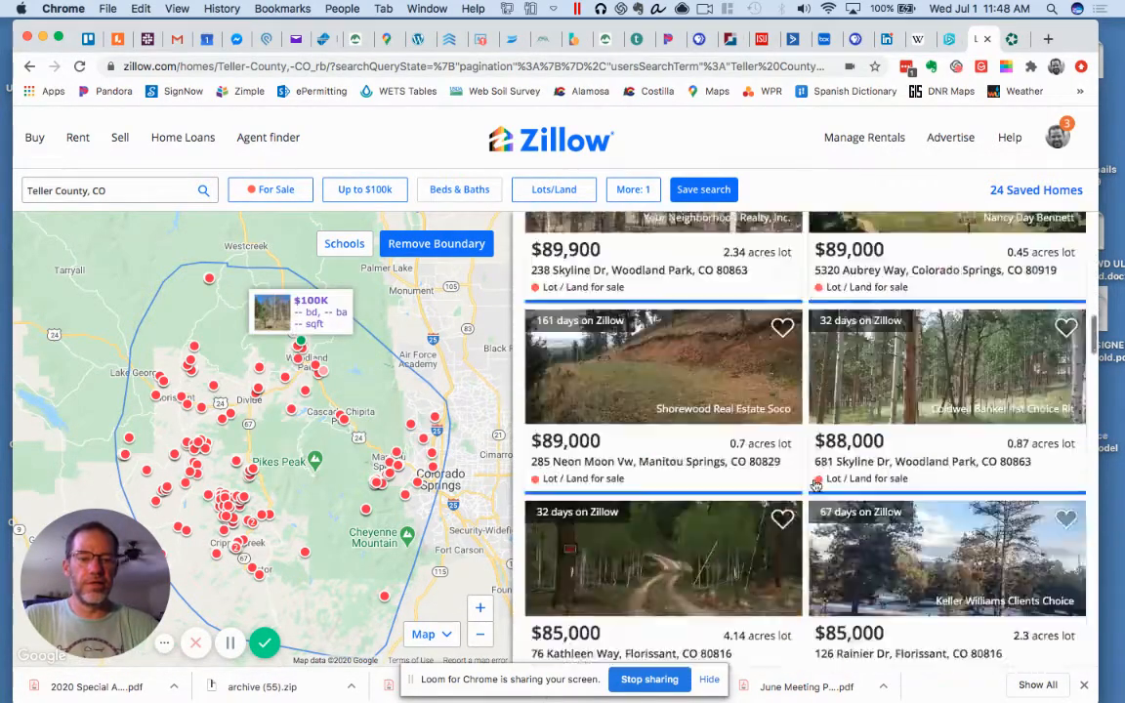
scroll(815, 486, "down", 6)
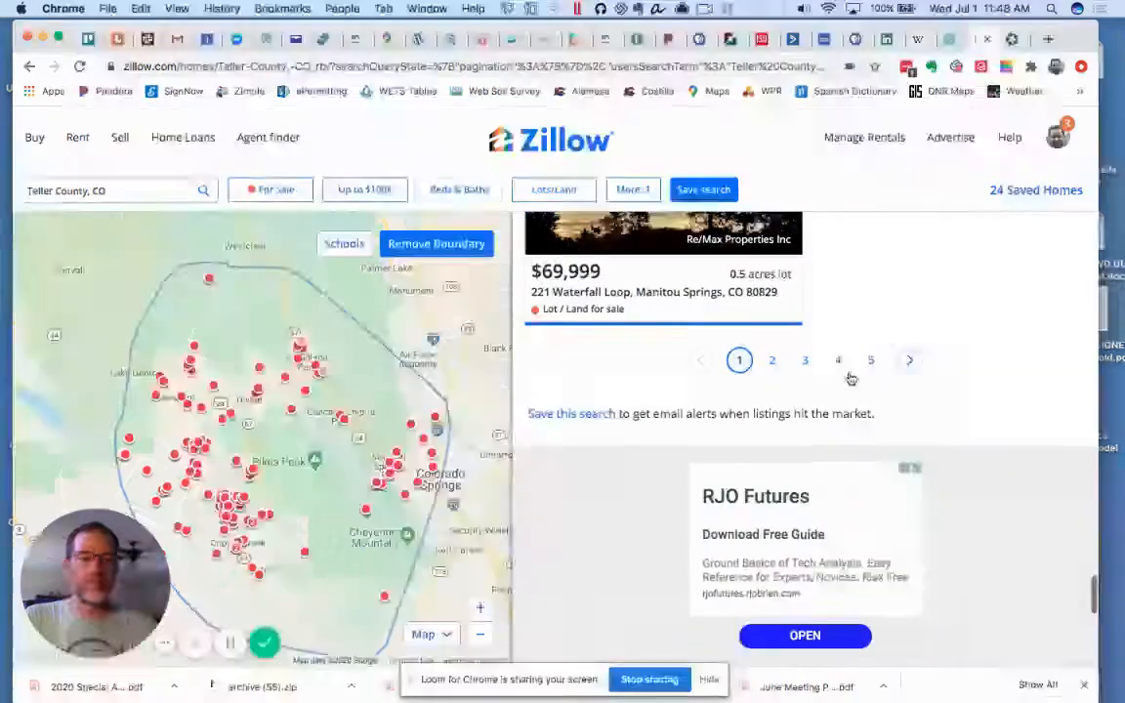
left_click_drag(645, 383, 632, 116)
left_click_drag(720, 192, 795, 265)
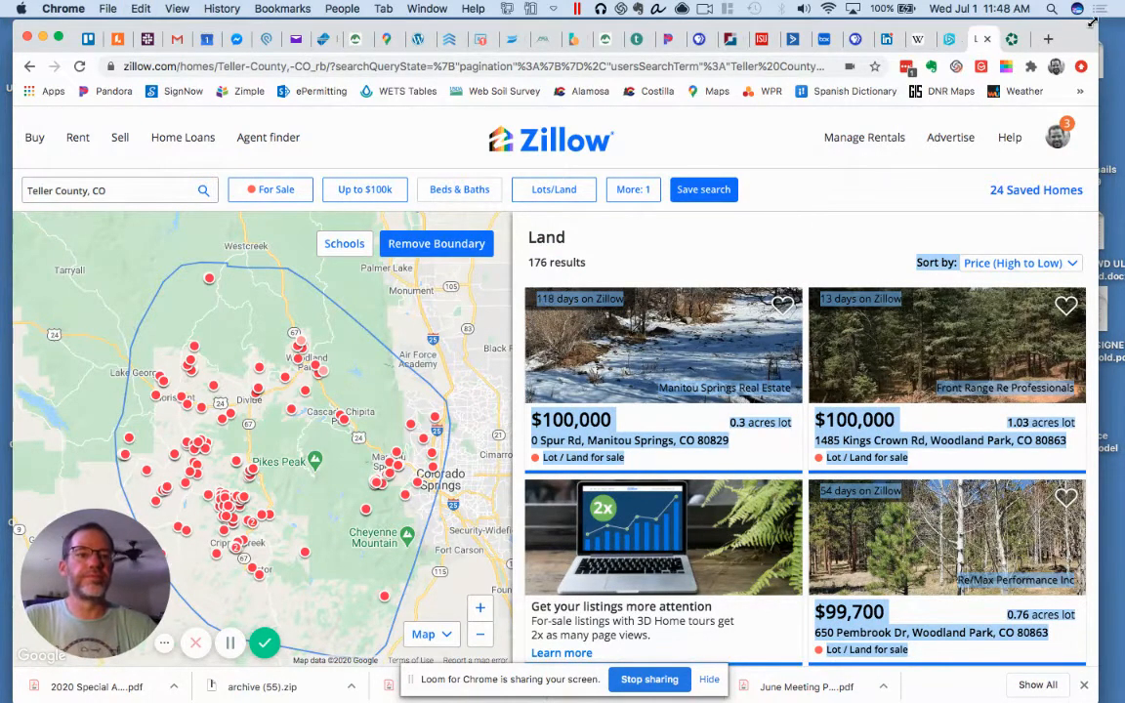
Reposition the Chrome window so that the Example.xlsx window stays reachable beside it.
left_click_drag(1078, 39, 1068, 147)
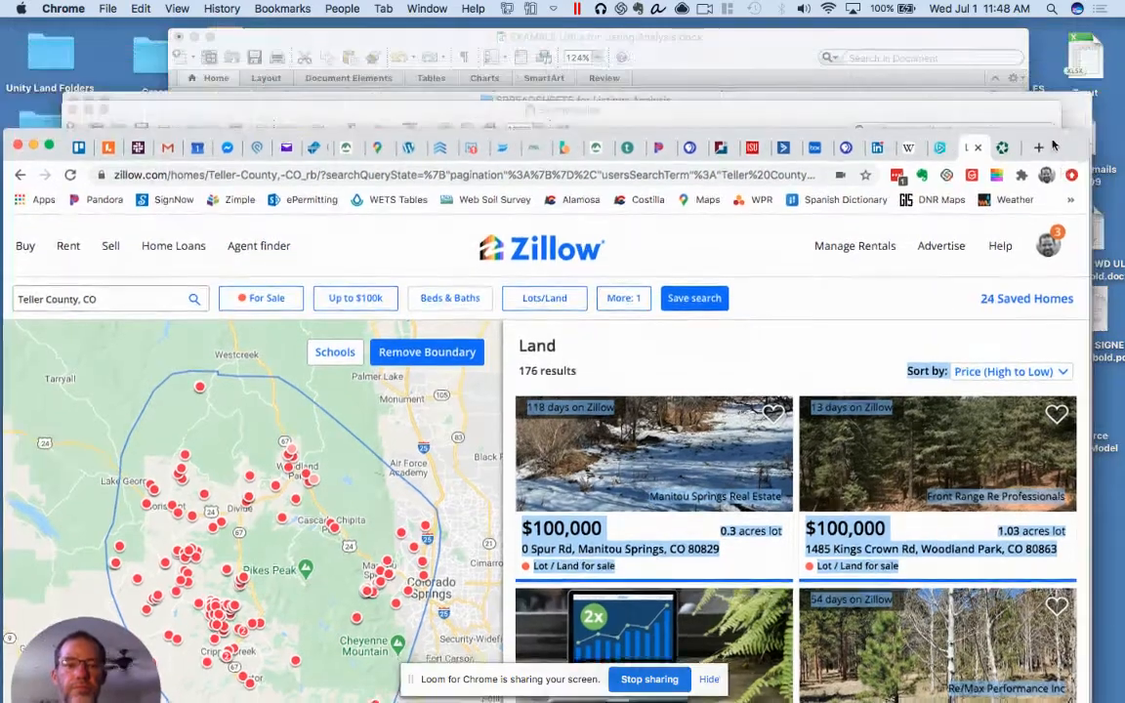
left_click(810, 110)
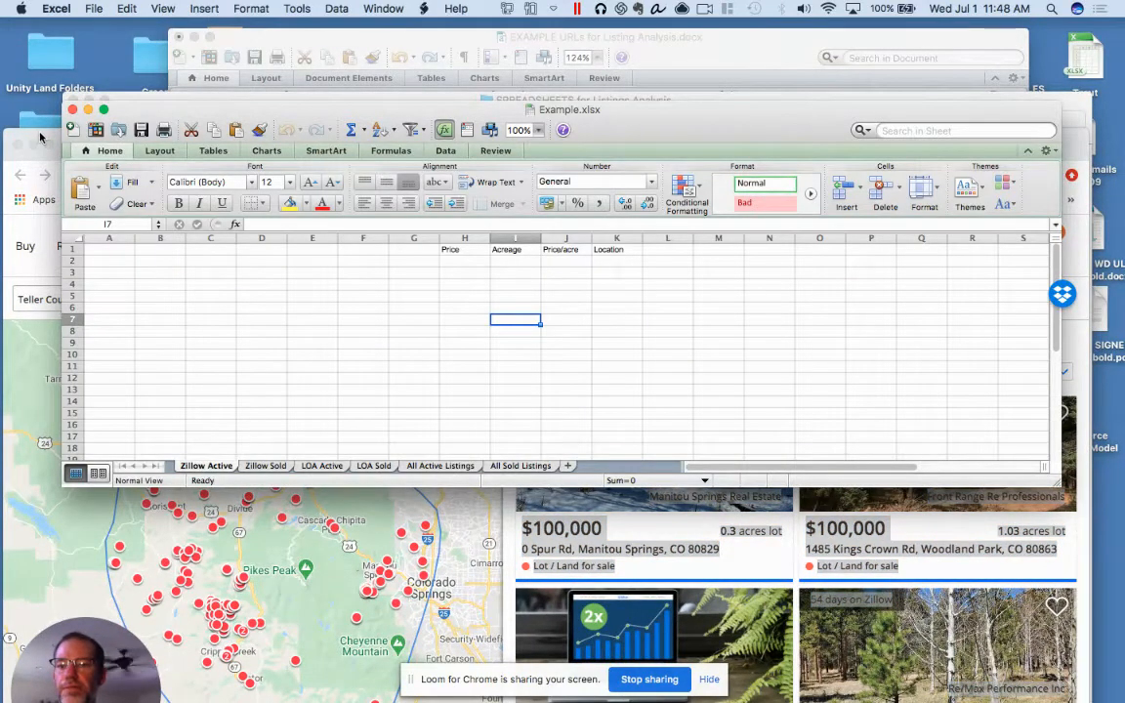
left_click_drag(18, 153, 37, 66)
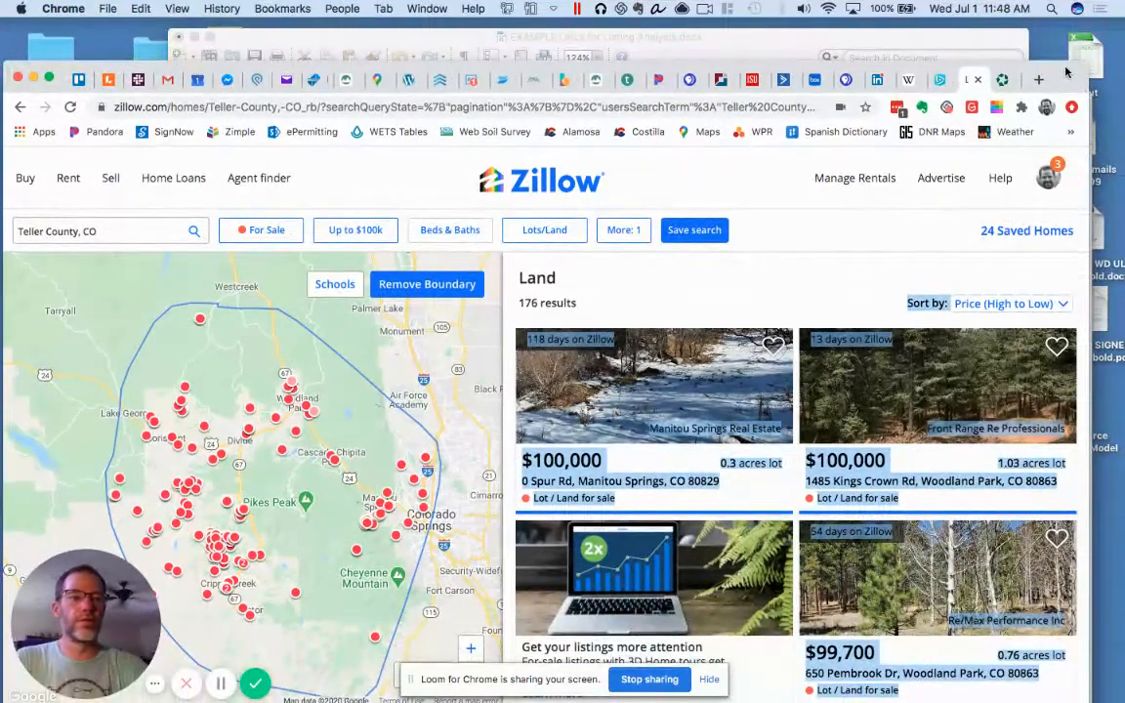
left_click_drag(1068, 72, 964, 59)
Switch to Example.xlsx in Excel and paste the copied Zillow listings into the Zillow Active sheet starting at cell A1.
left_click(1005, 122)
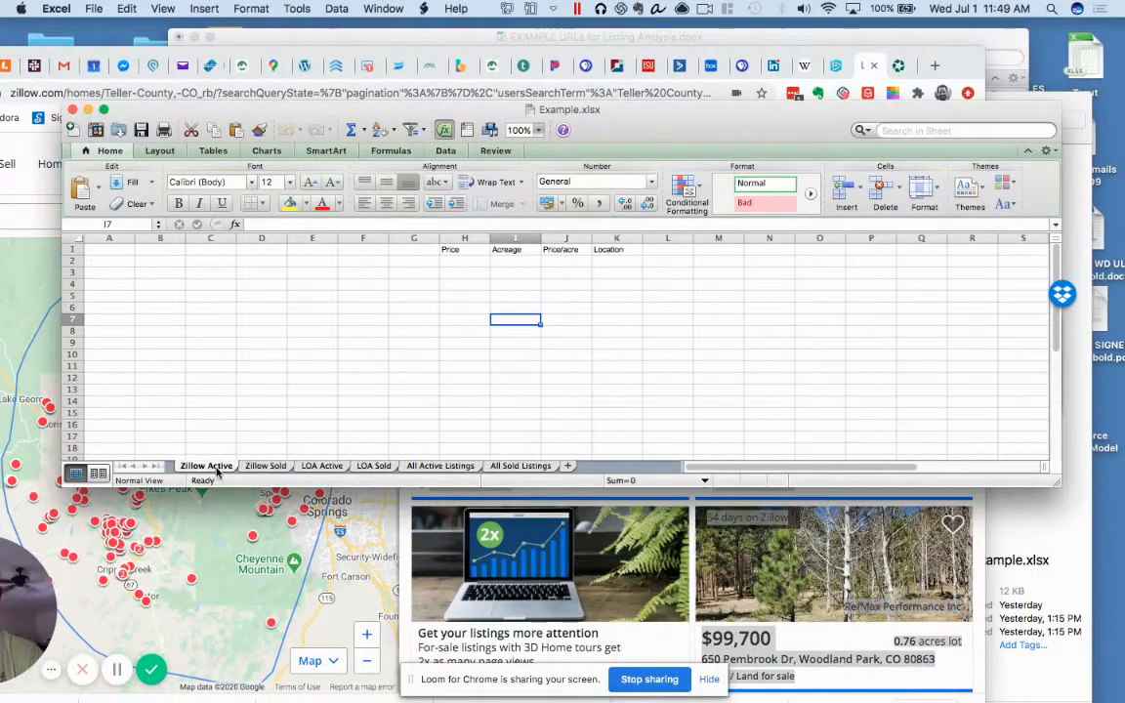
left_click(114, 249)
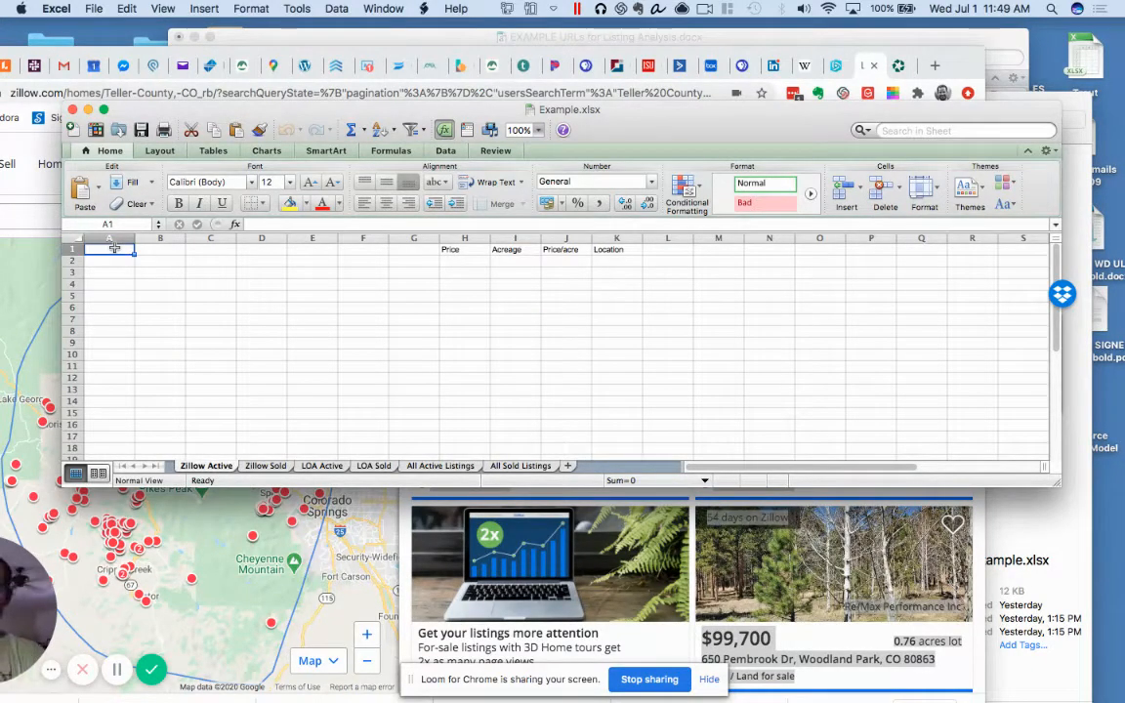
type("Sort by: Price (High to Low) Homes for YouPrice 0 Spur Rd, Manitou Spring Lot / Land for sale ### 0.3 acres lot")
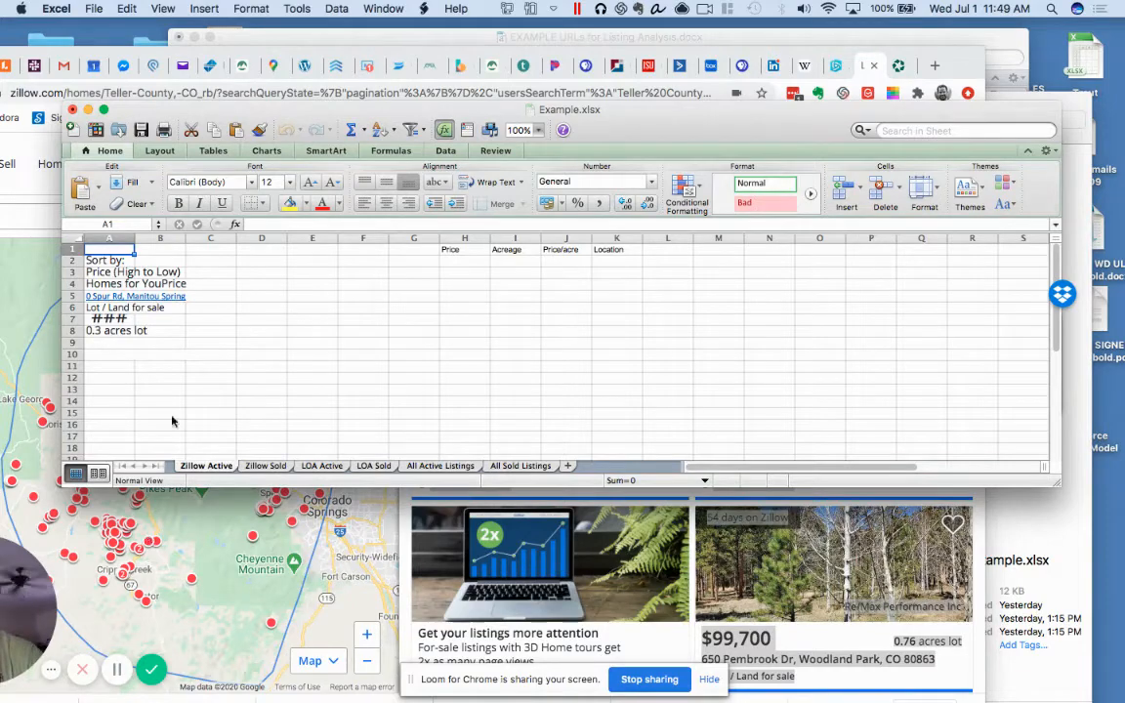
Return to Example.xlsx and widen column A of the Zillow Active sheet so the listing prices display in full.
left_click(115, 670)
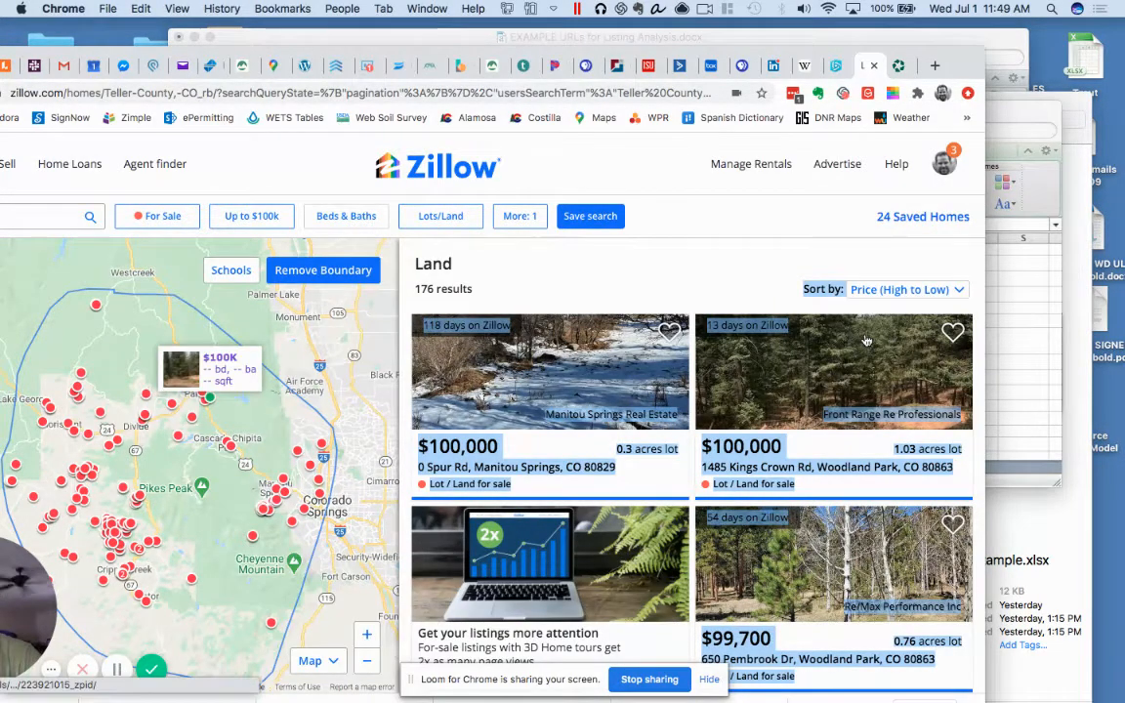
key("super+Tab")
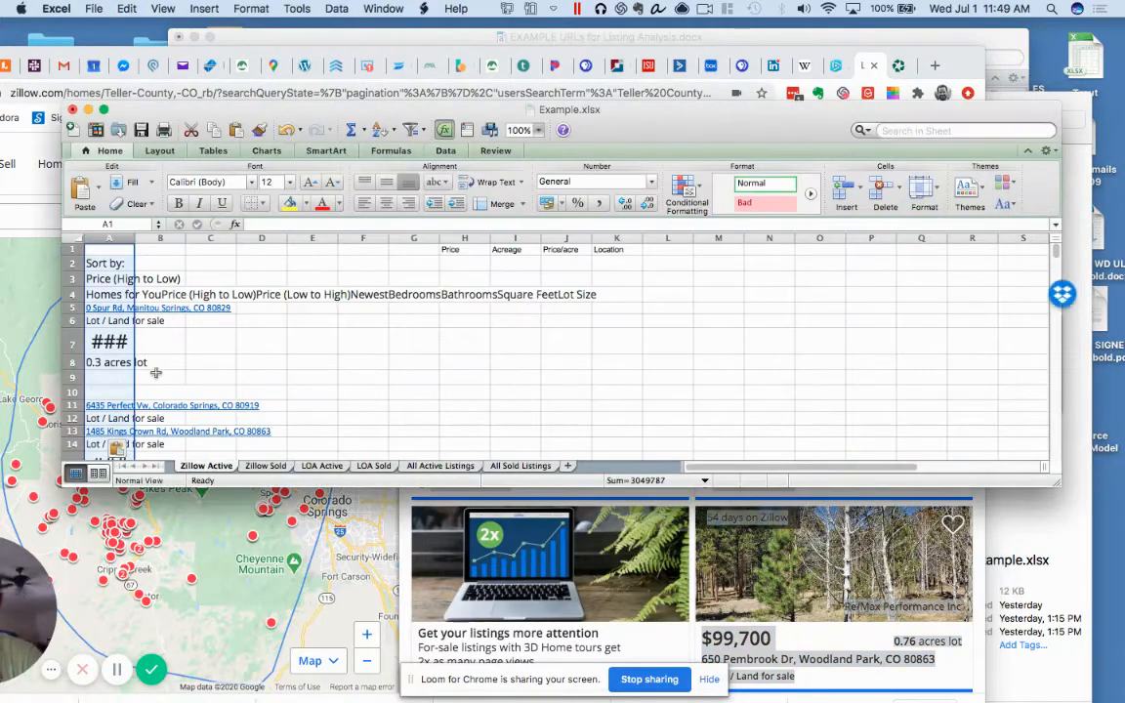
scroll(117, 320, "down", 5)
scroll(117, 321, "down", 1)
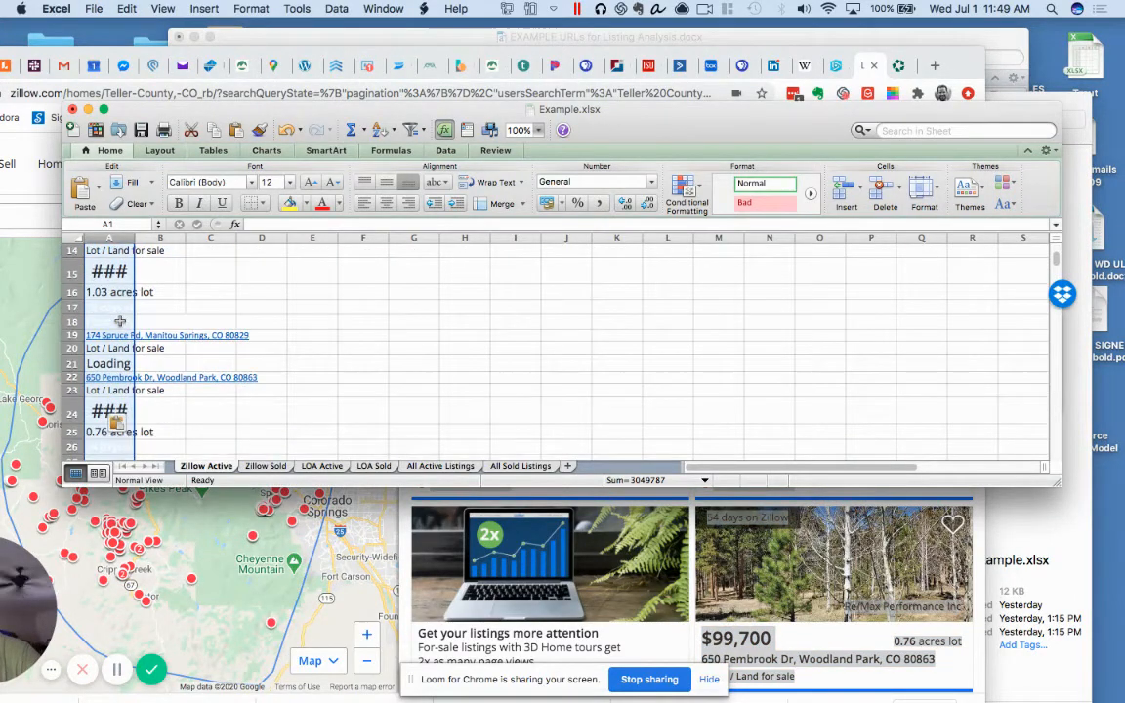
scroll(118, 320, "up", 5)
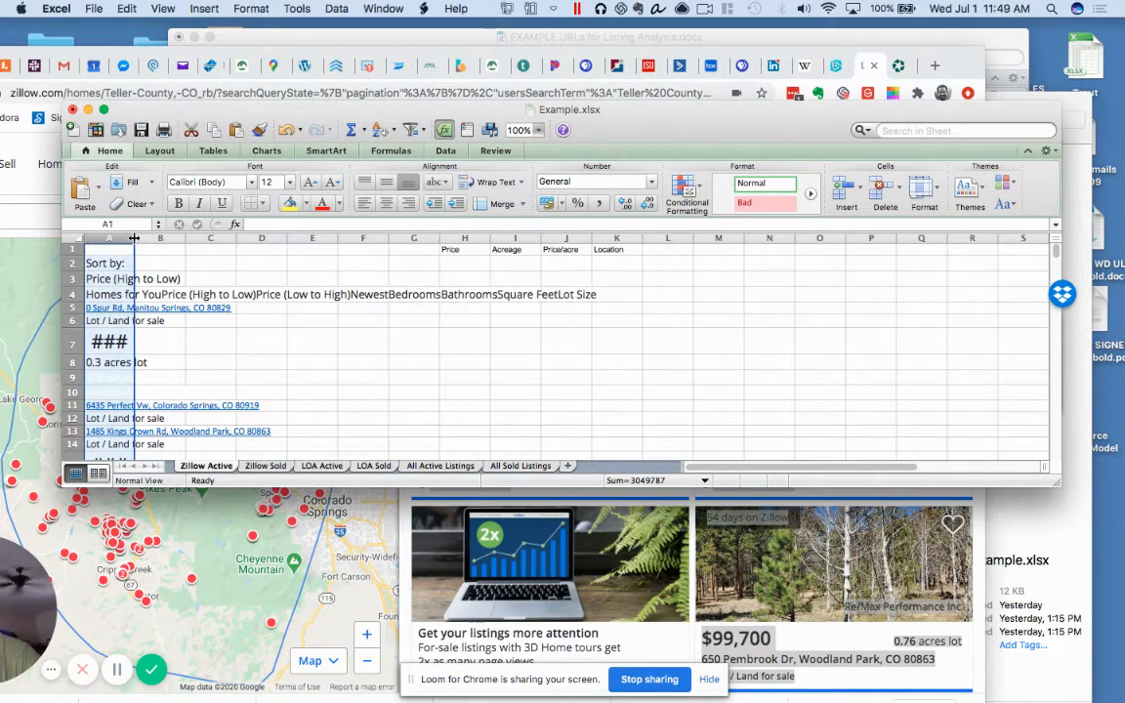
left_click_drag(134, 239, 219, 239)
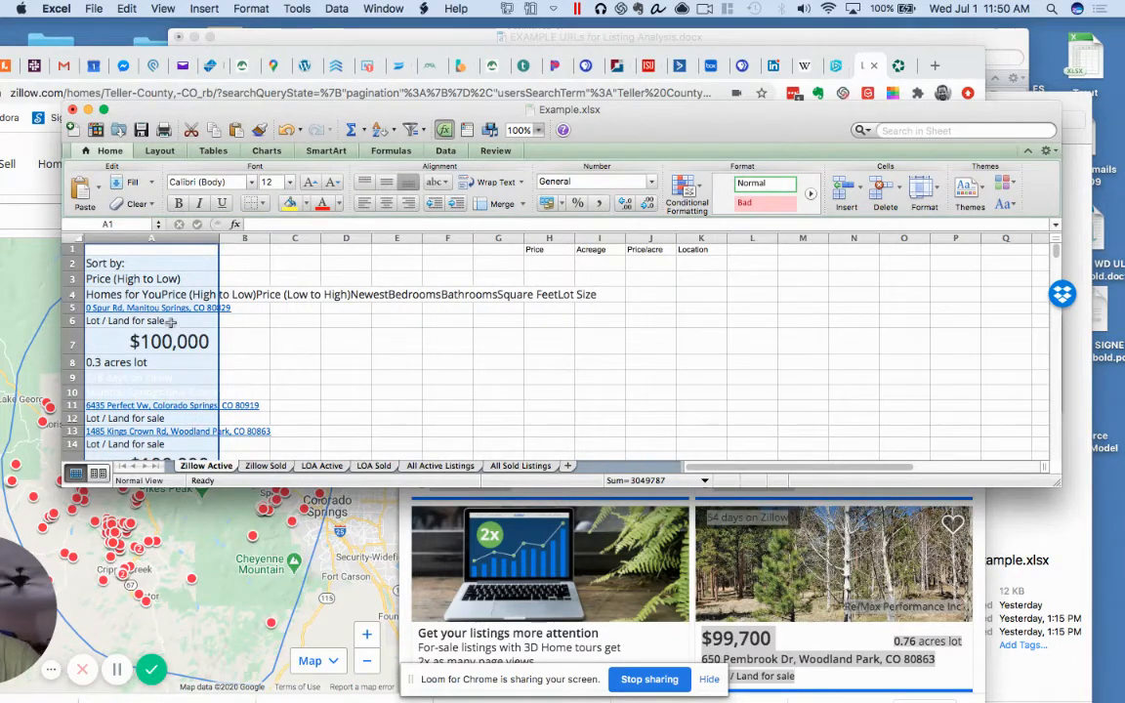
scroll(180, 361, "down", 5)
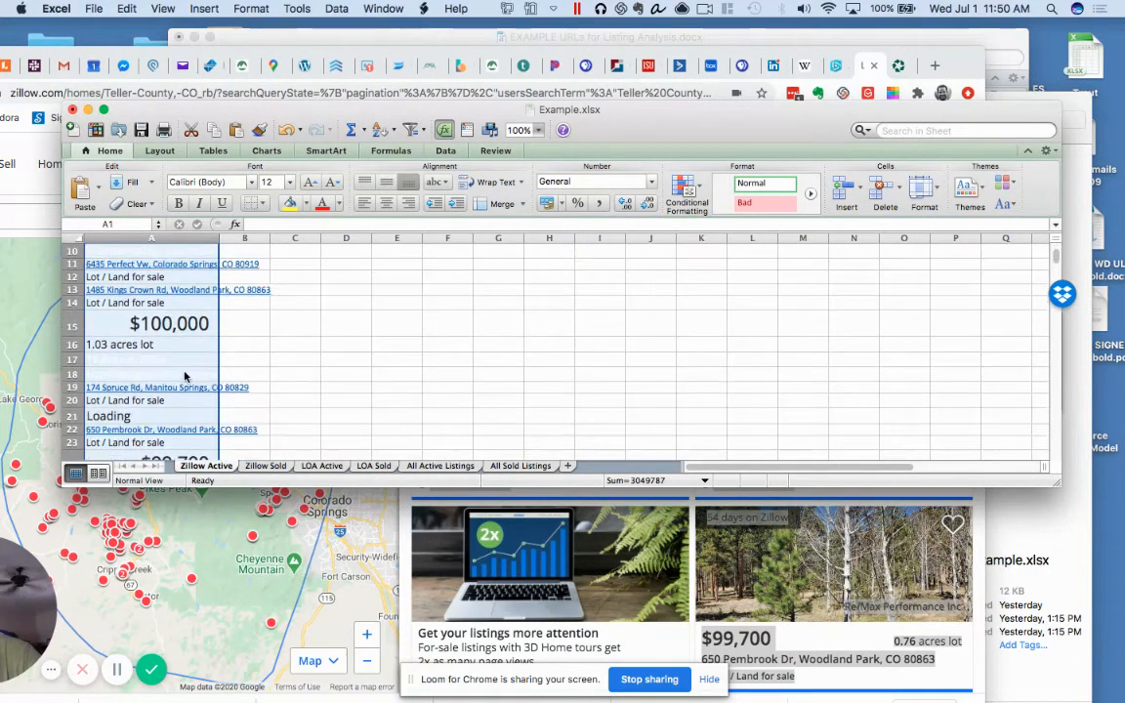
scroll(185, 376, "down", 2)
scroll(273, 369, "up", 6)
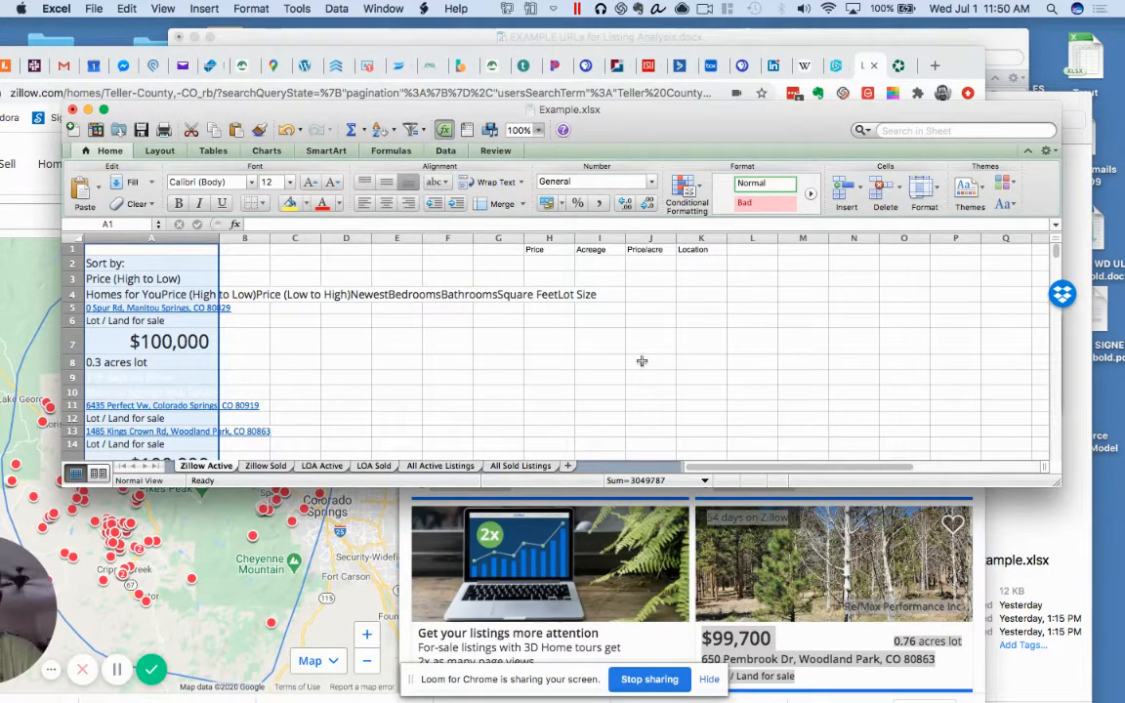
Switch back to the Zillow results in Chrome, clear the text selection and open page 2 of the listings.
left_click(1072, 108)
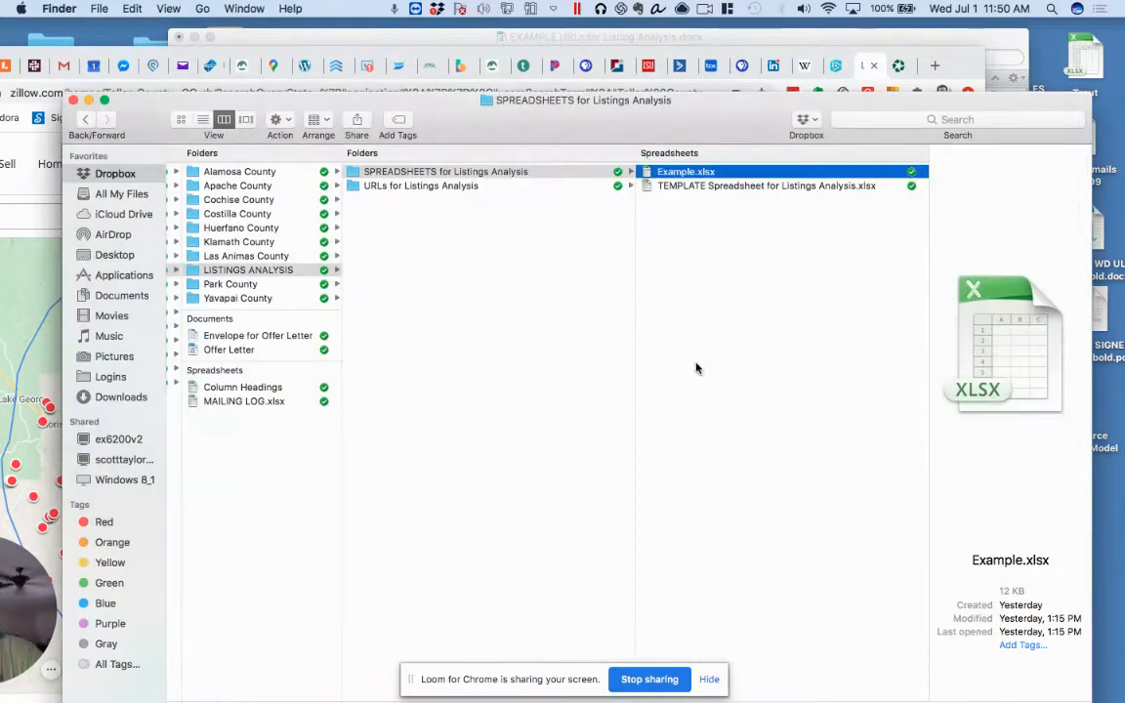
left_click(973, 63)
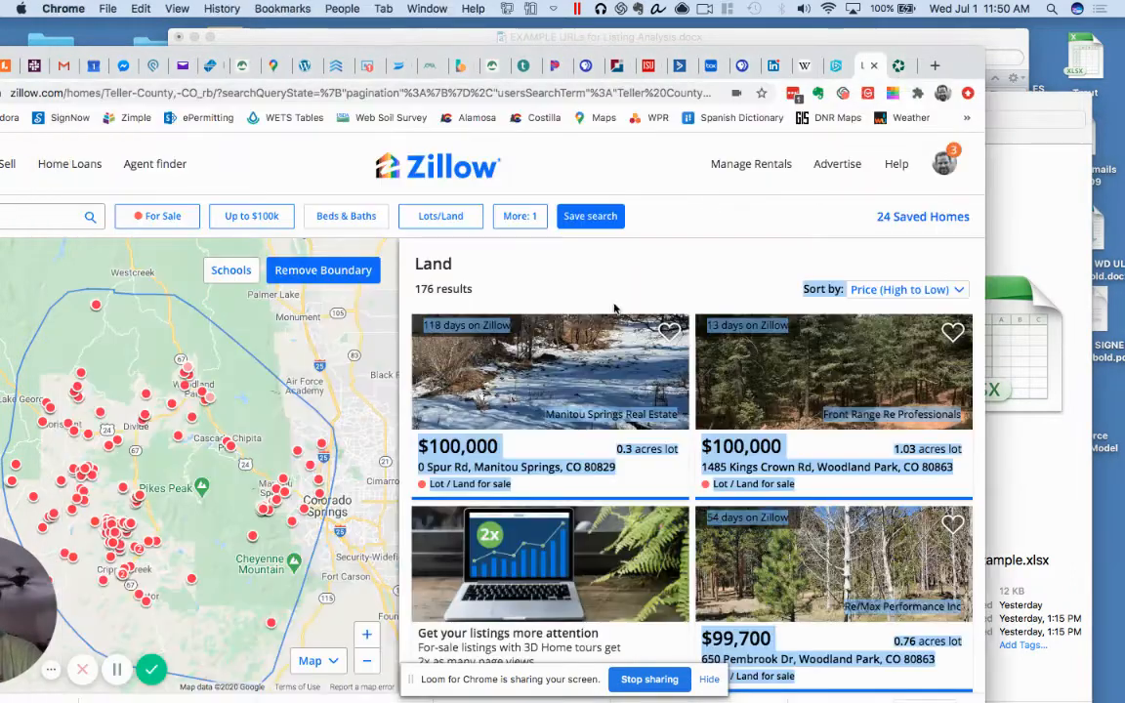
left_click(578, 284)
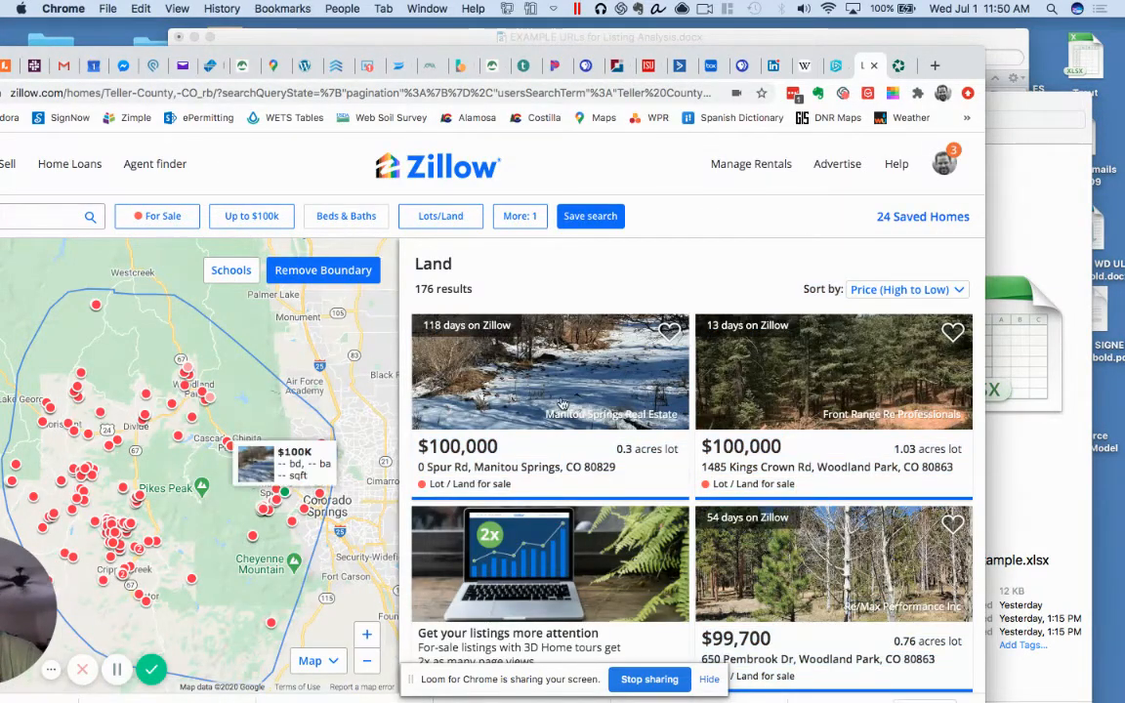
scroll(547, 391, "down", 6)
scroll(562, 403, "down", 15)
scroll(560, 402, "up", 5)
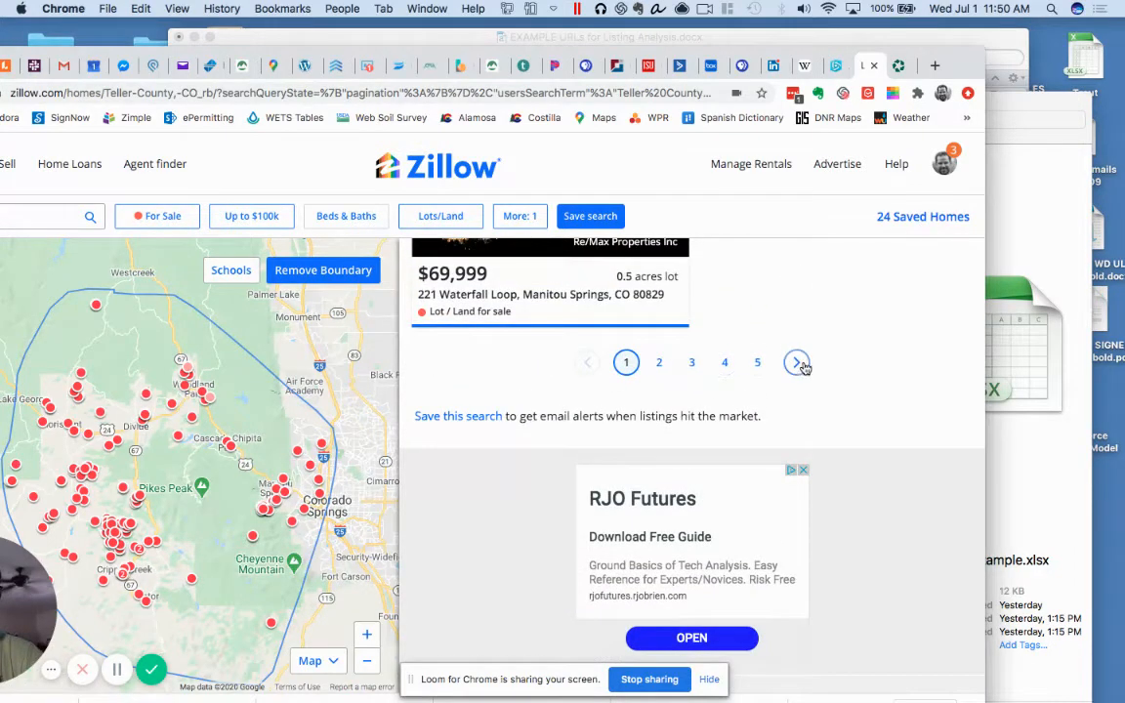
left_click(658, 361)
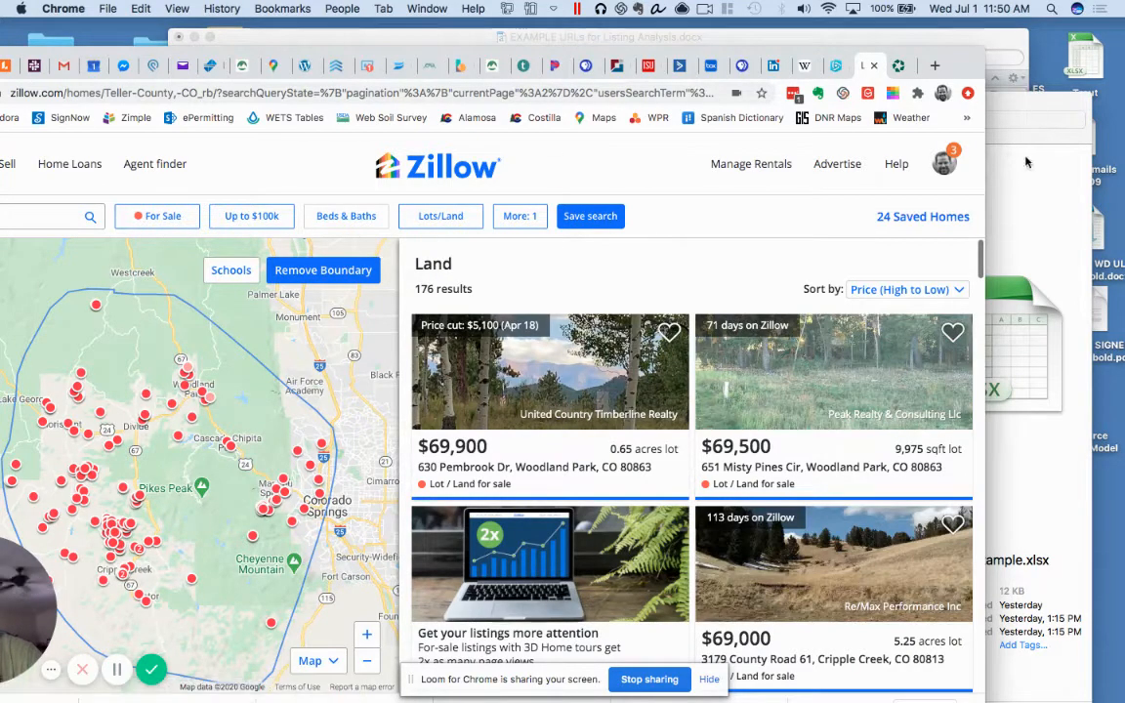
left_click(1043, 101)
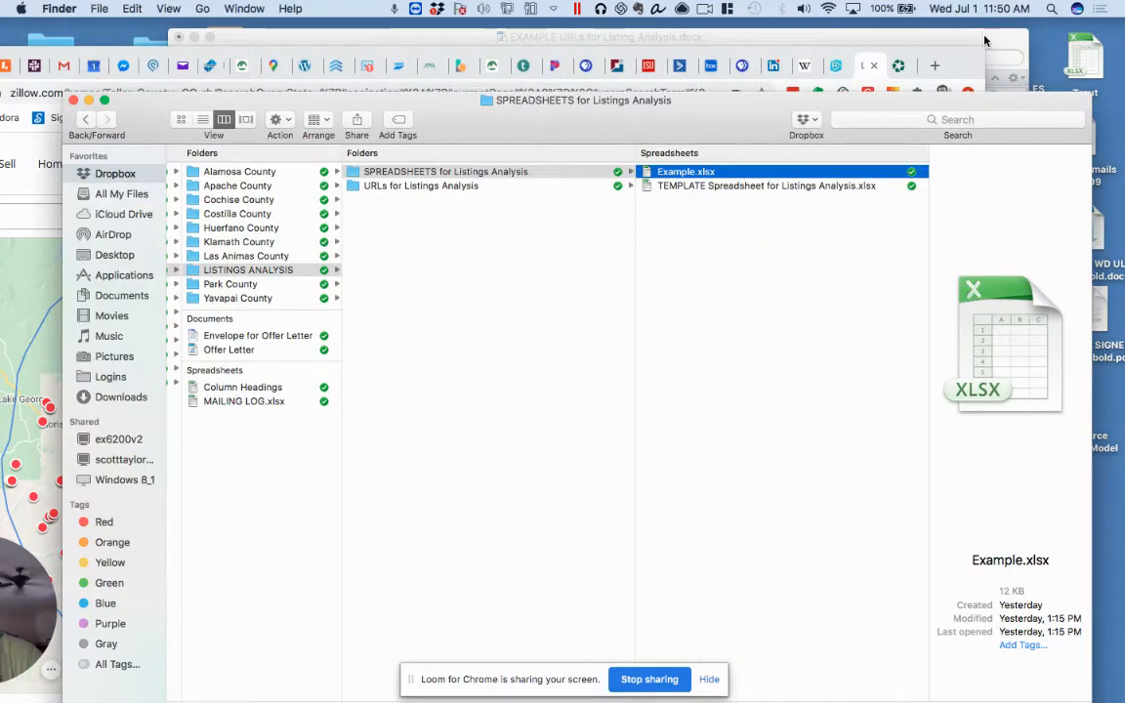
left_click(878, 36)
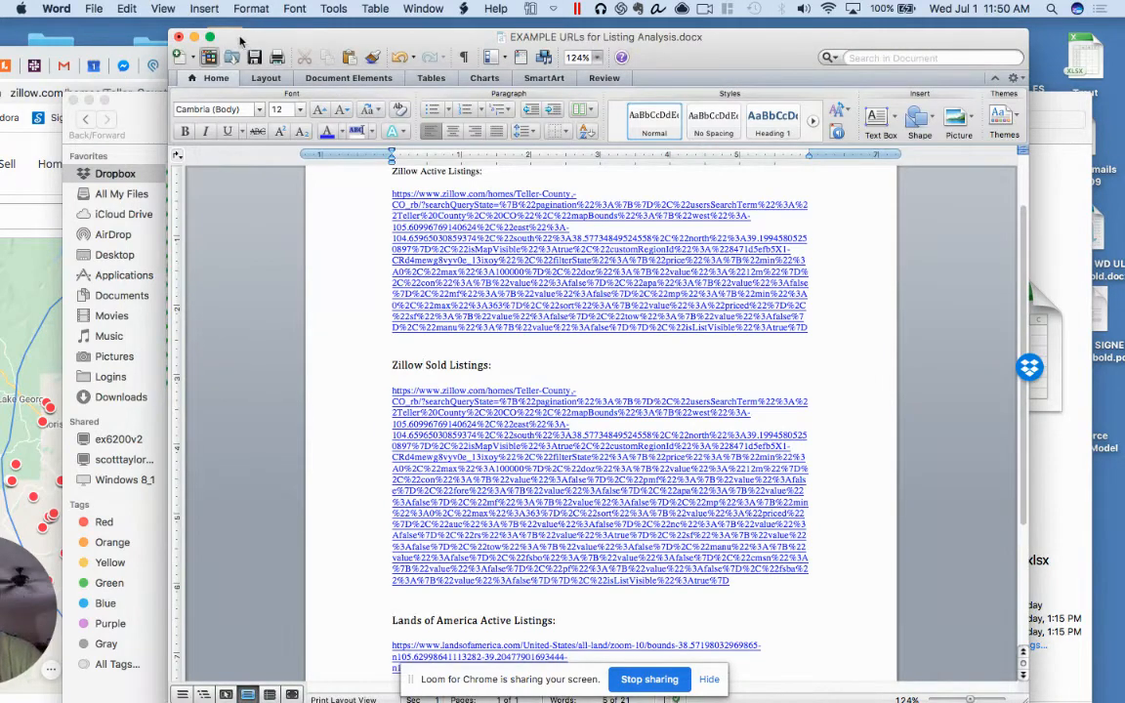
left_click(156, 59)
Open page 5 of the Zillow land results and look at the end of its listings.
scroll(564, 371, "down", 10)
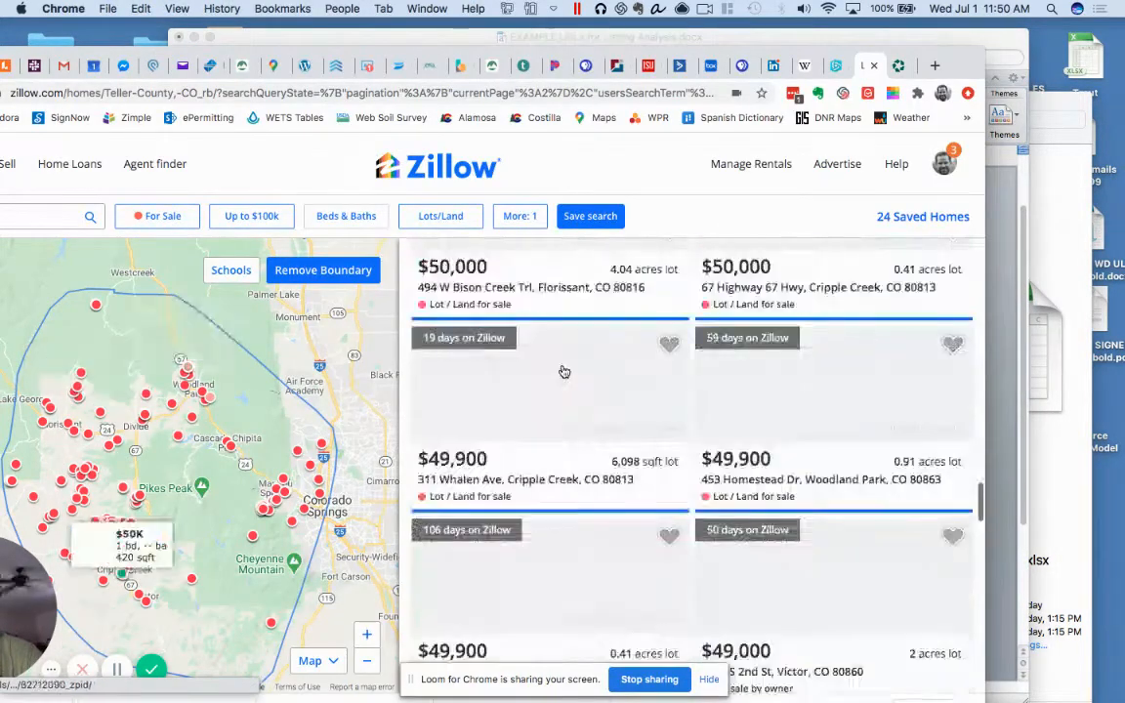
scroll(563, 371, "down", 10)
scroll(564, 371, "up", 3)
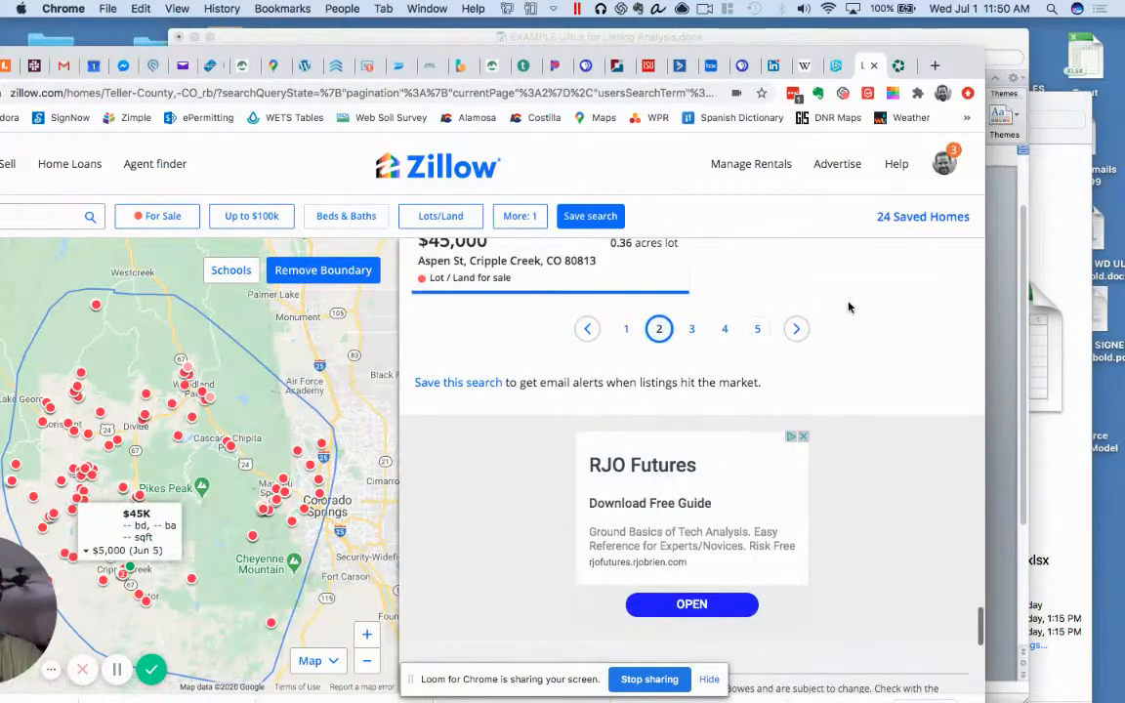
left_click(756, 329)
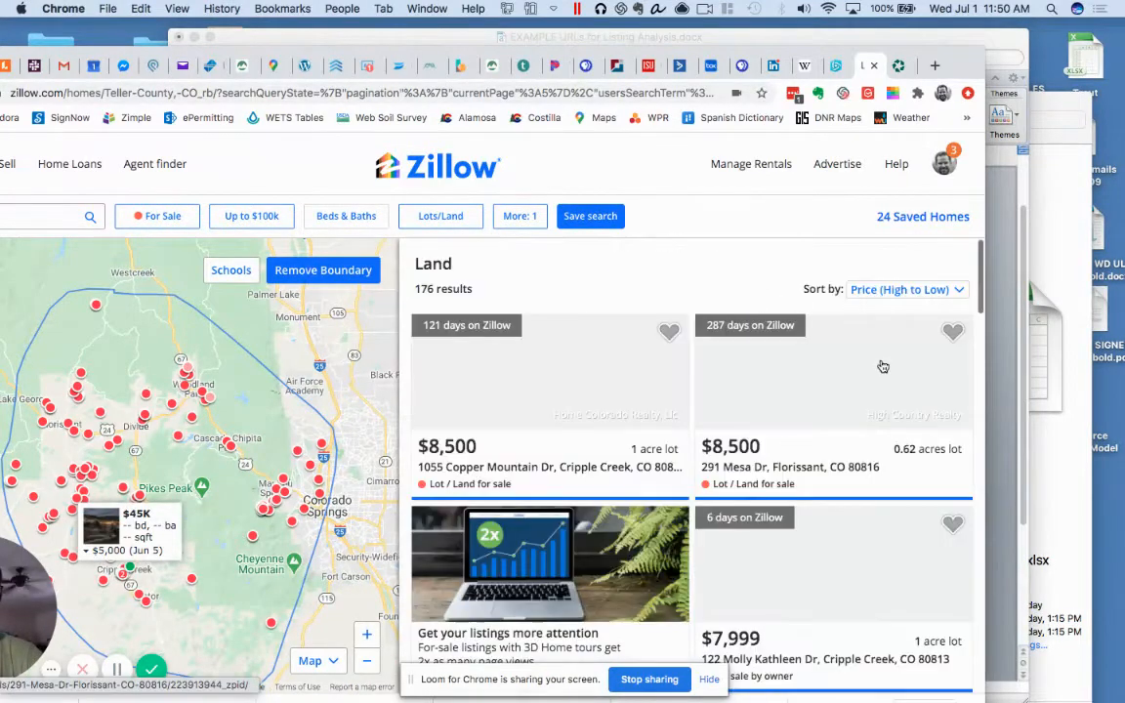
scroll(840, 410, "down", 15)
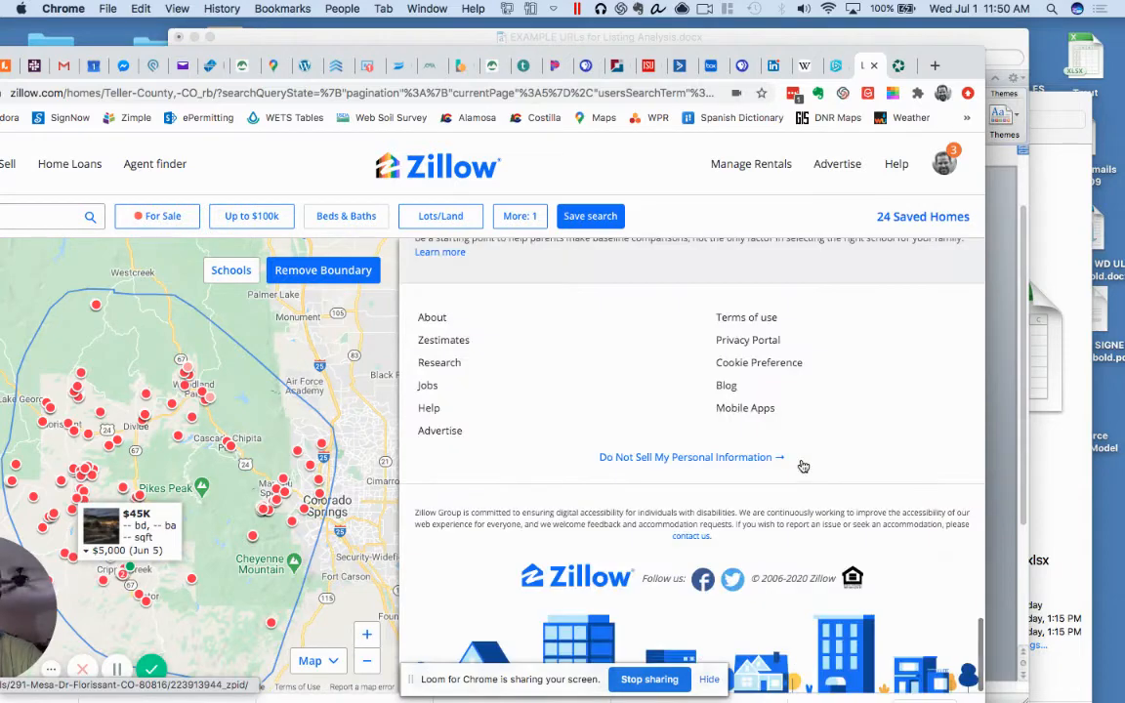
scroll(803, 467, "up", 8)
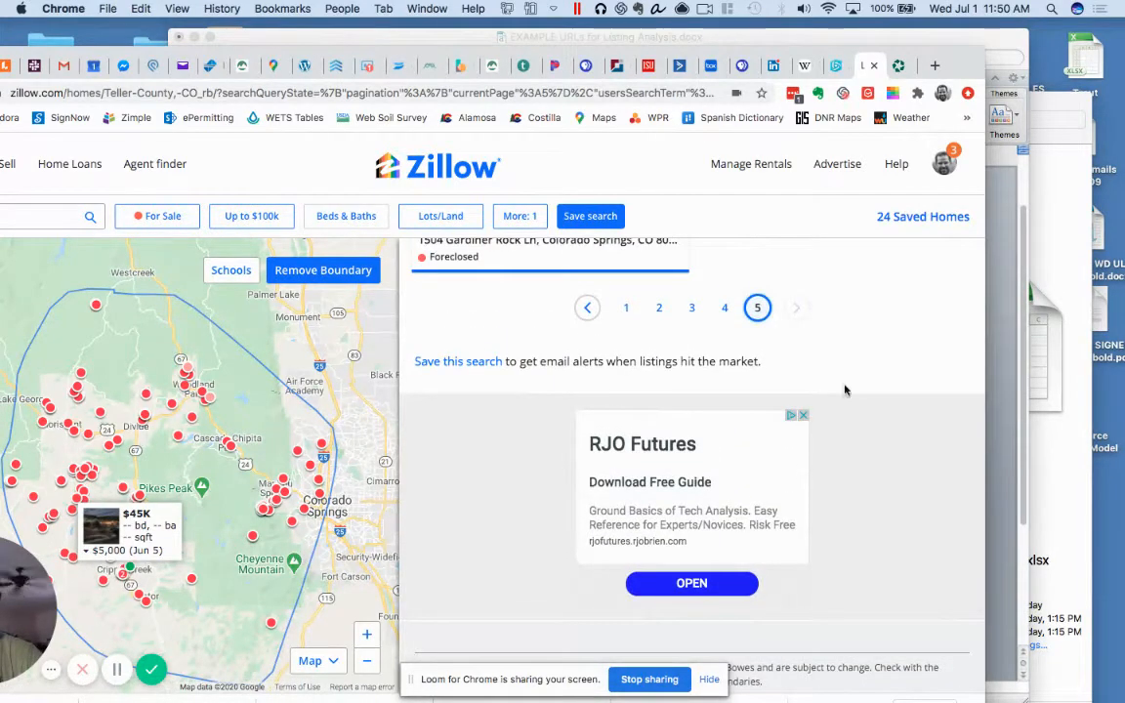
Switch to the Lands of America results, bring the window fully into view and copy the first page of listings from last to first.
left_click(899, 66)
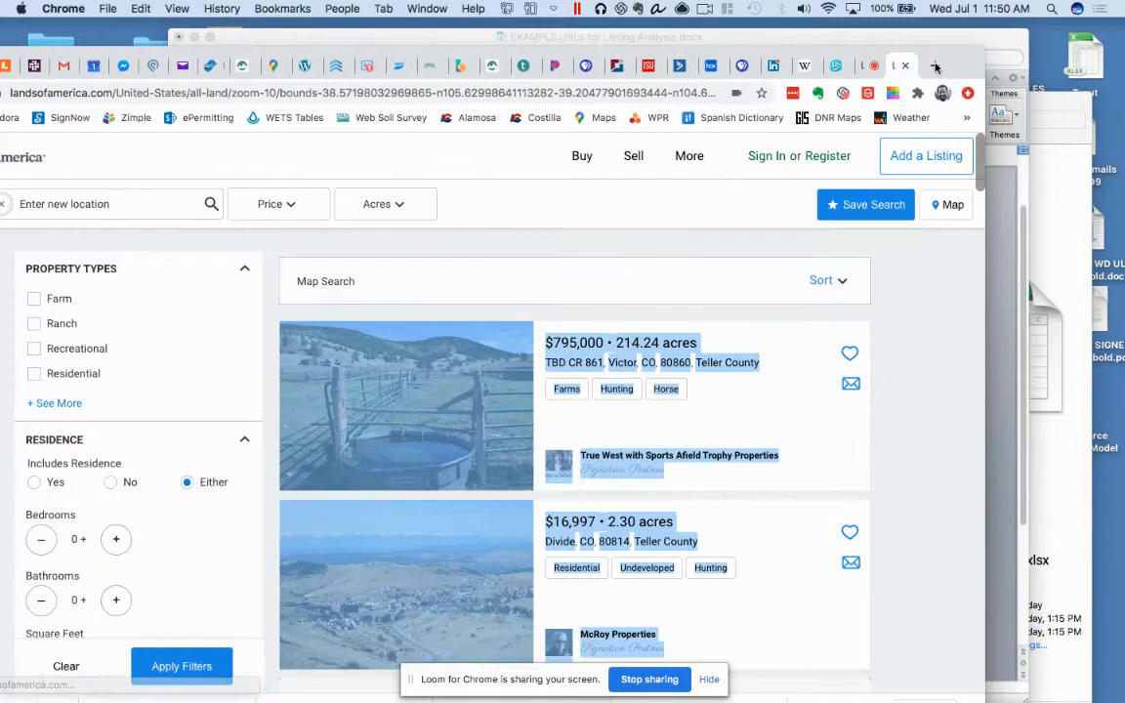
left_click(925, 274)
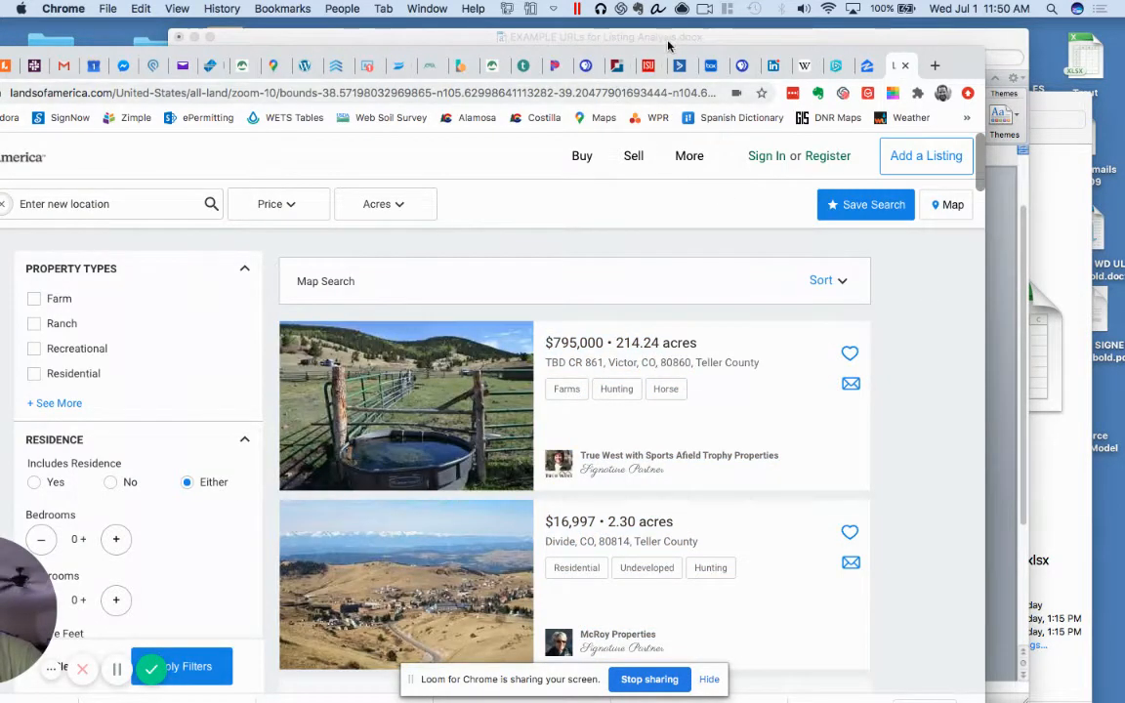
left_click_drag(668, 45, 759, 33)
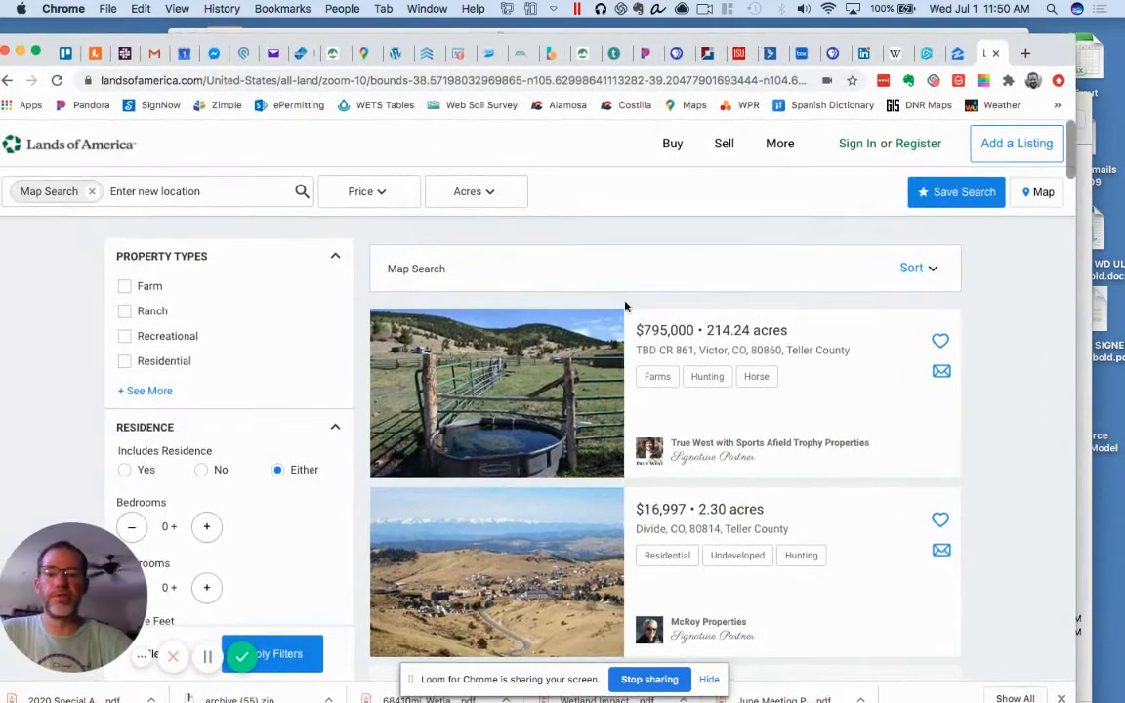
scroll(548, 494, "down", 20)
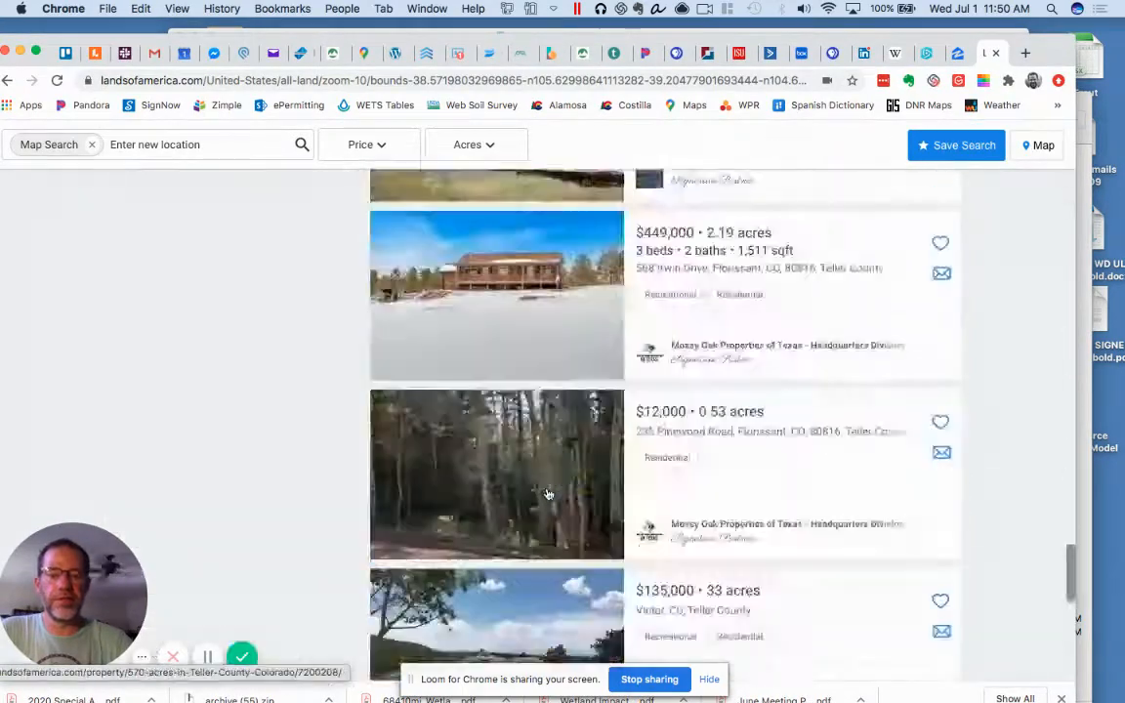
scroll(548, 494, "up", 3)
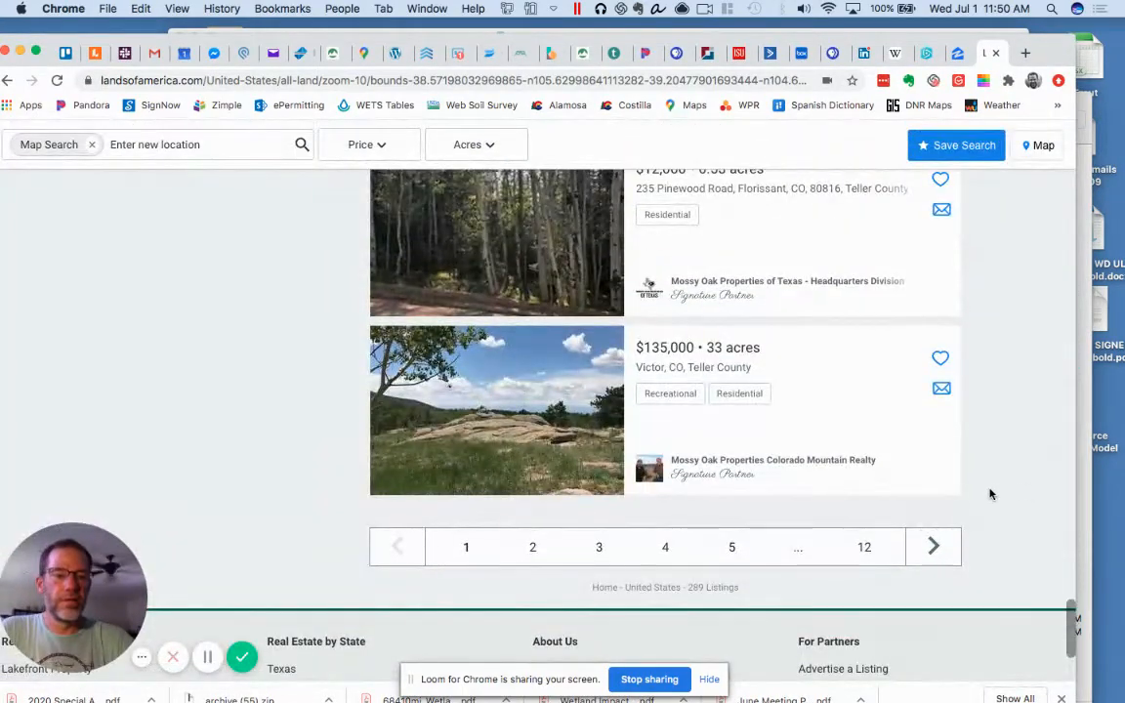
left_click_drag(992, 492, 669, 299)
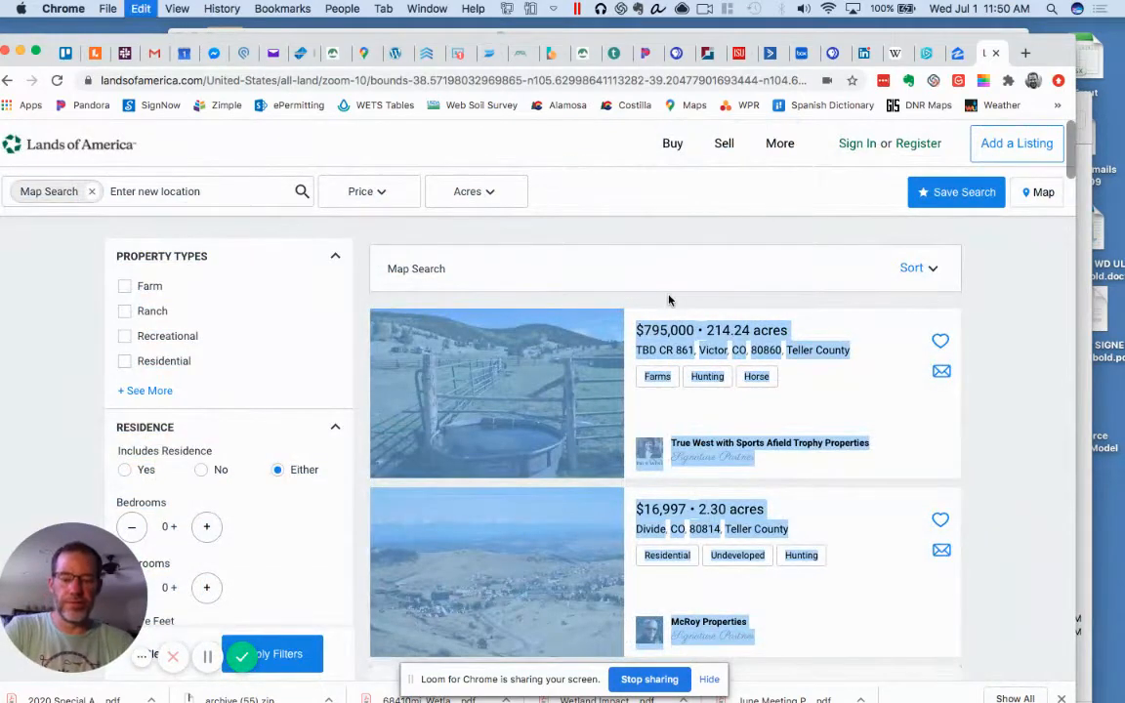
Switch to Example.xlsx in Excel and paste the copied Lands of America listings into the LOA Active sheet starting at cell A1.
mouse_move(3, 611)
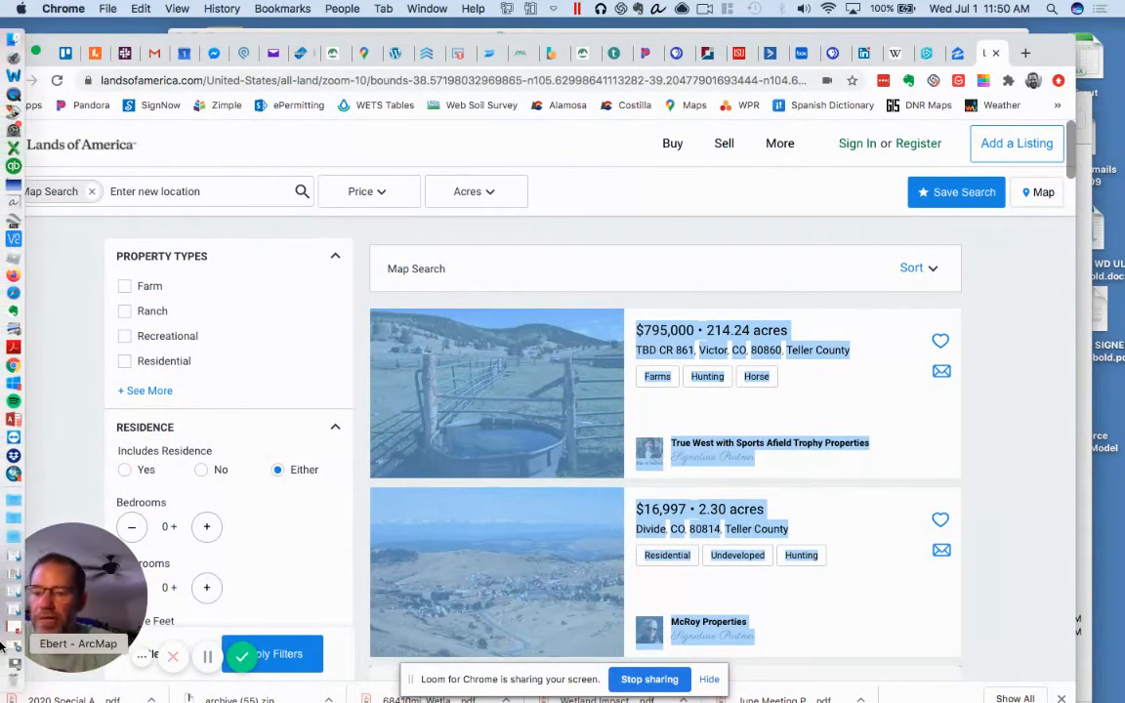
left_click(14, 146)
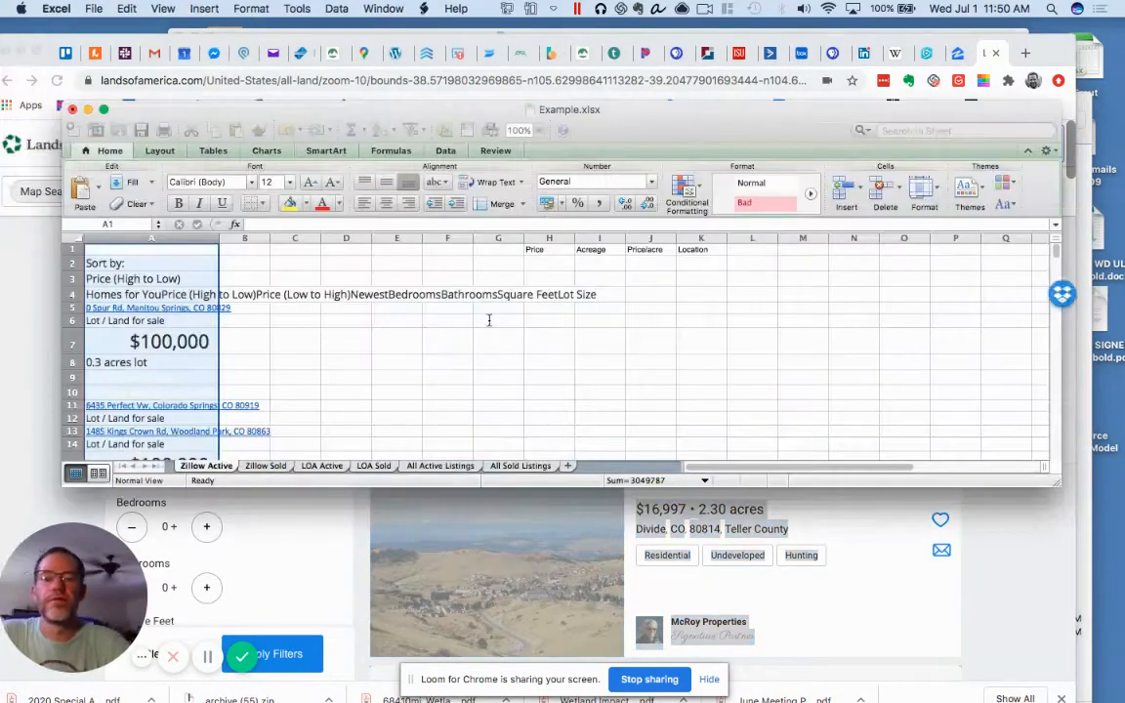
left_click(323, 466)
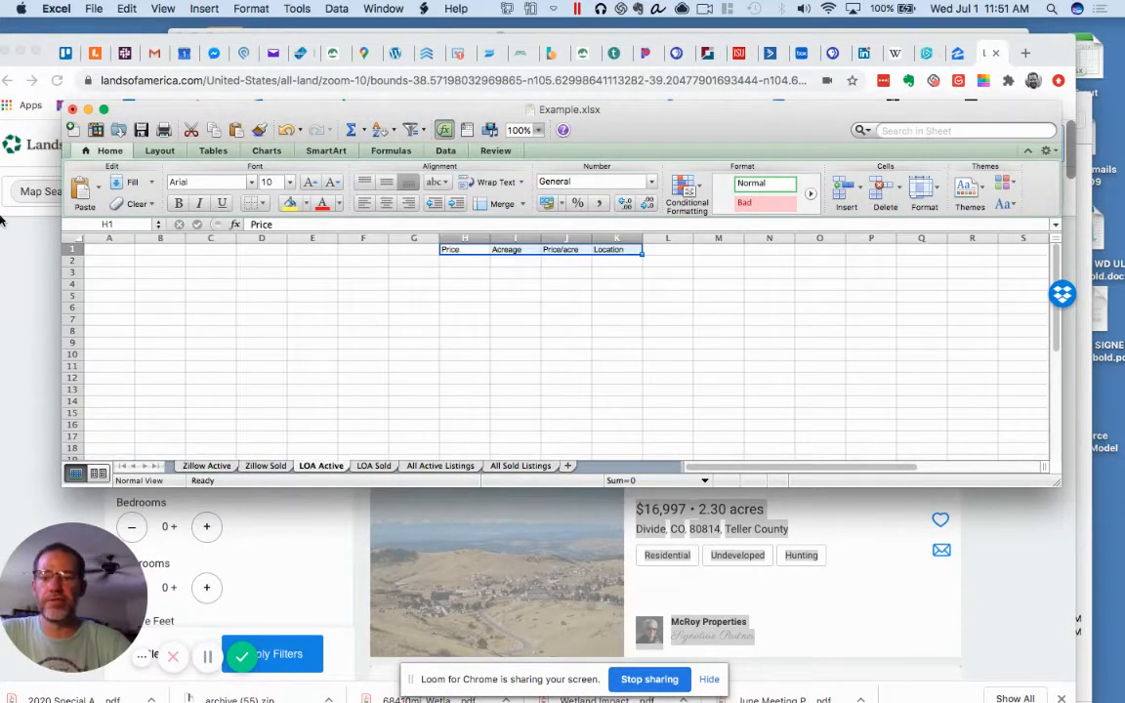
left_click(116, 250)
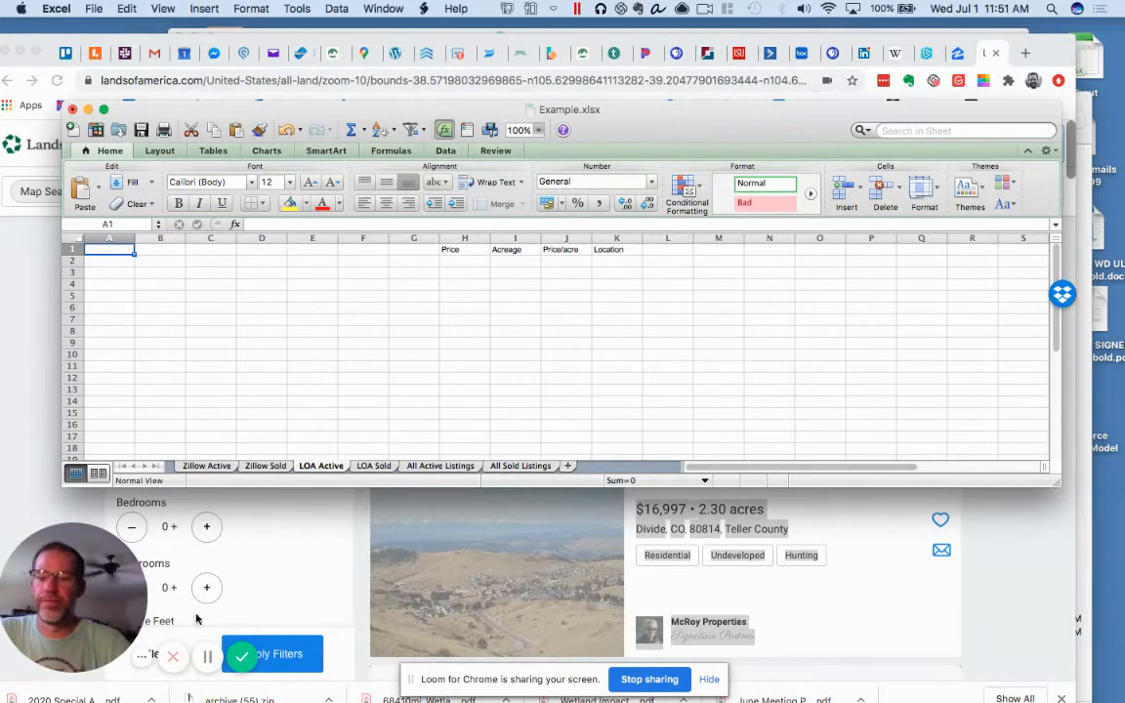
left_click(203, 664)
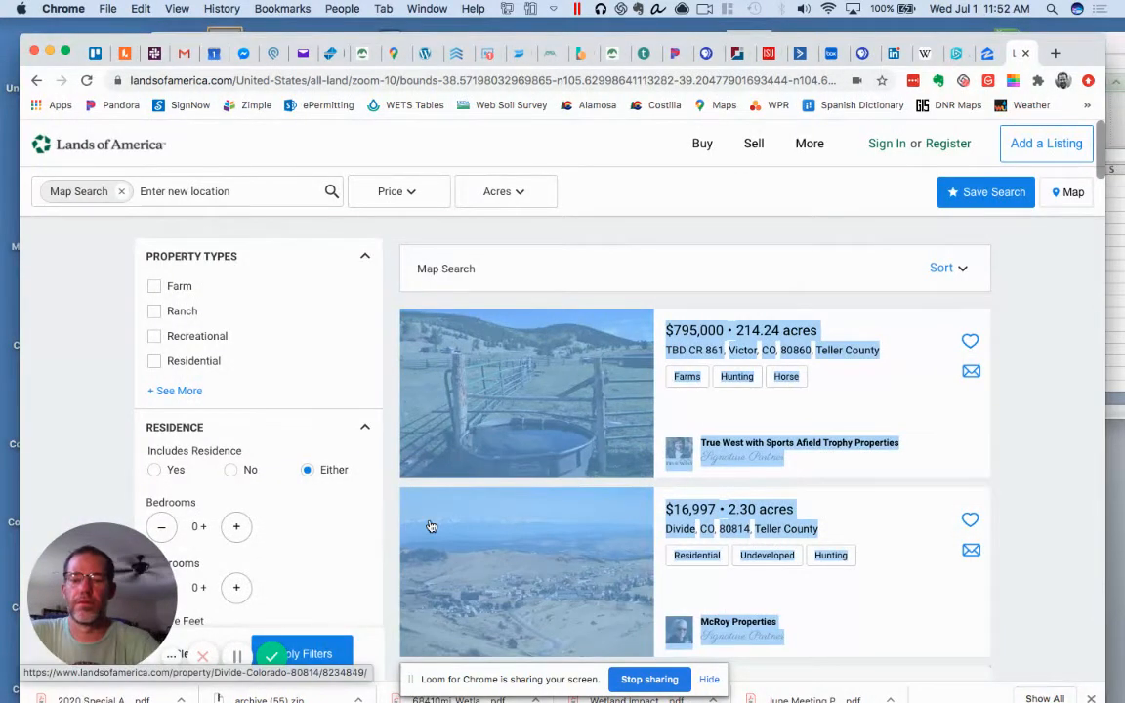
Lower the Chrome window, bring Example.xlsx to the front and review the pasted listings in column A of the LOA Active sheet.
left_click_drag(76, 44, 76, 228)
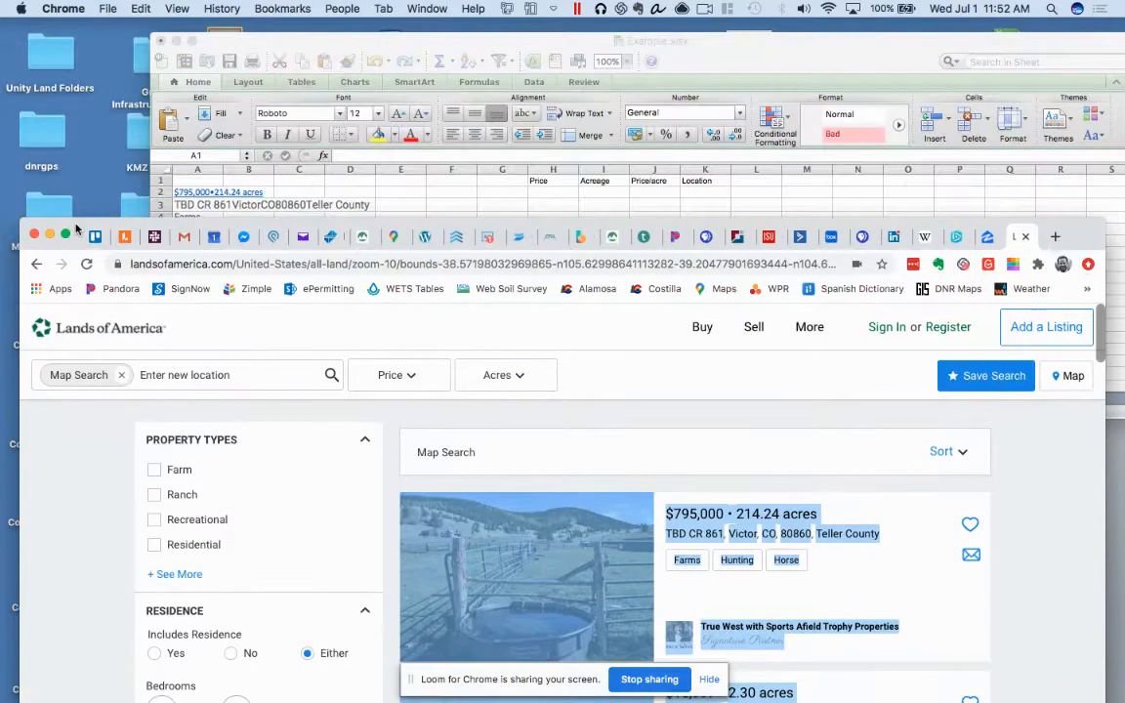
left_click(305, 37)
left_click_drag(305, 37, 256, 41)
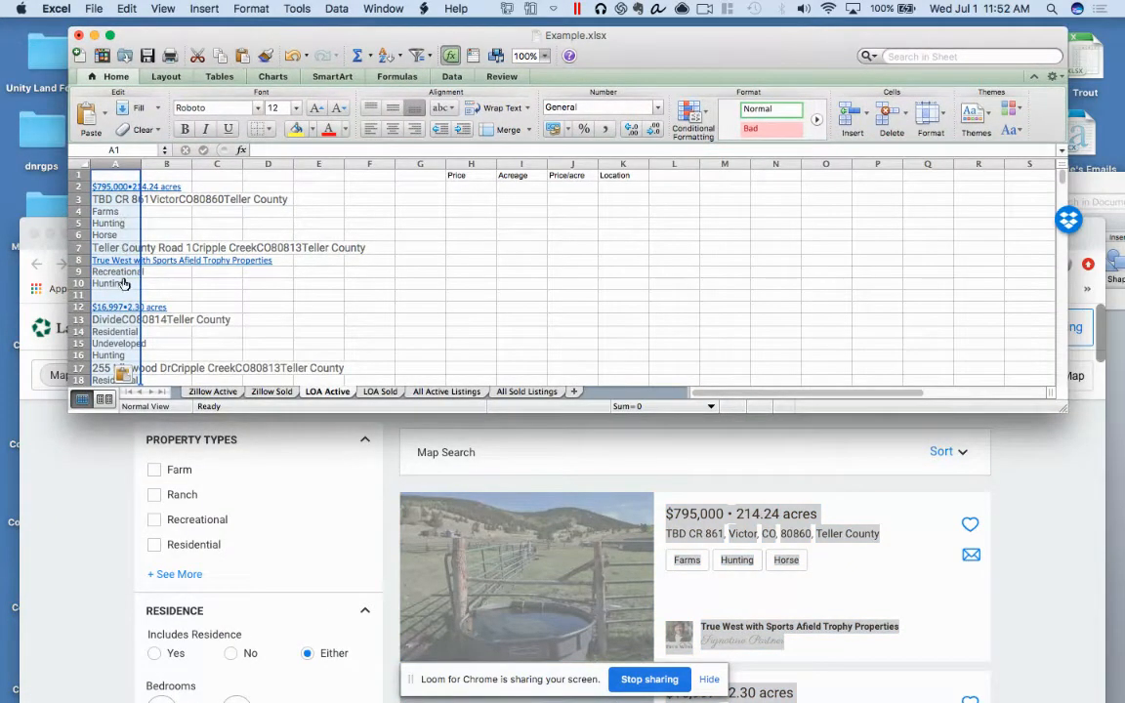
scroll(118, 293, "down", 3)
scroll(115, 295, "up", 3)
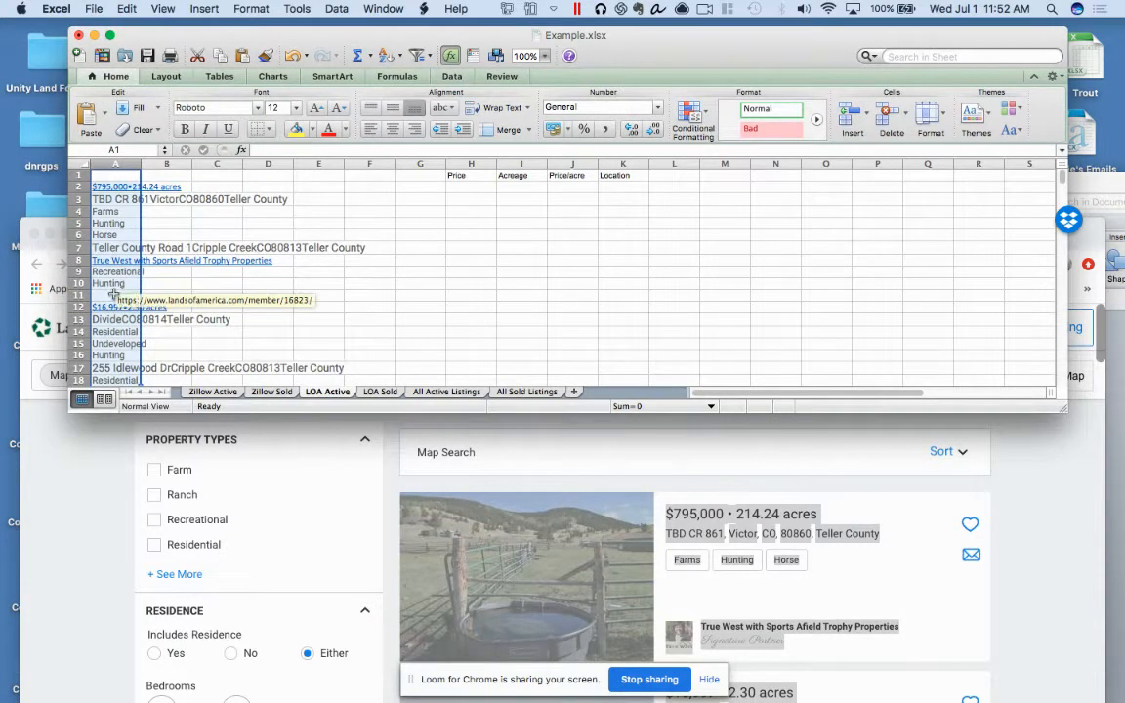
scroll(146, 281, "down", 3)
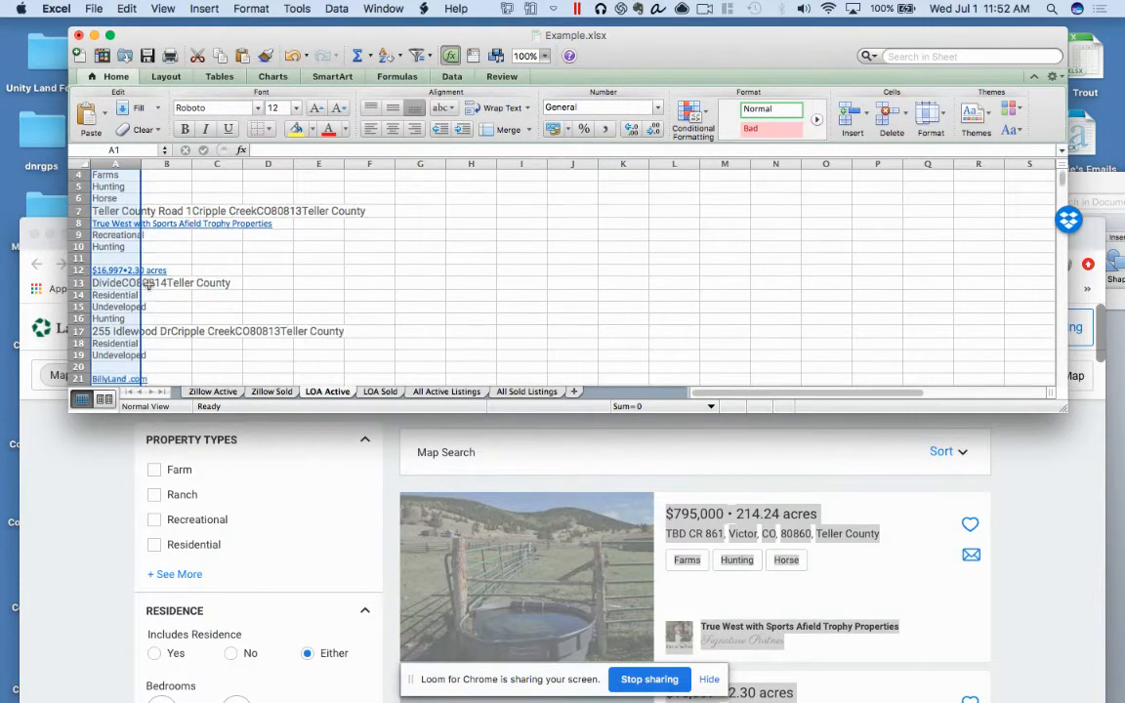
scroll(148, 284, "down", 1)
left_click(134, 356)
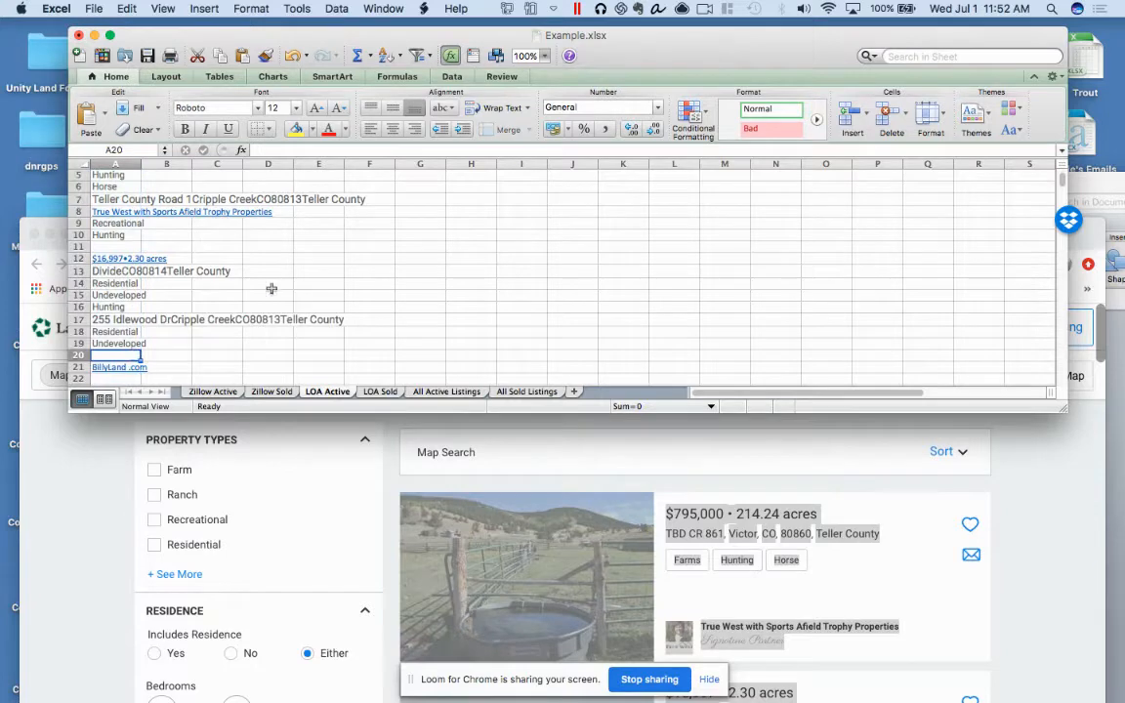
Enter the first listing's price 795,000 in H2 and acreage 214 in I2 of the LOA Active sheet.
scroll(271, 288, "up", 4)
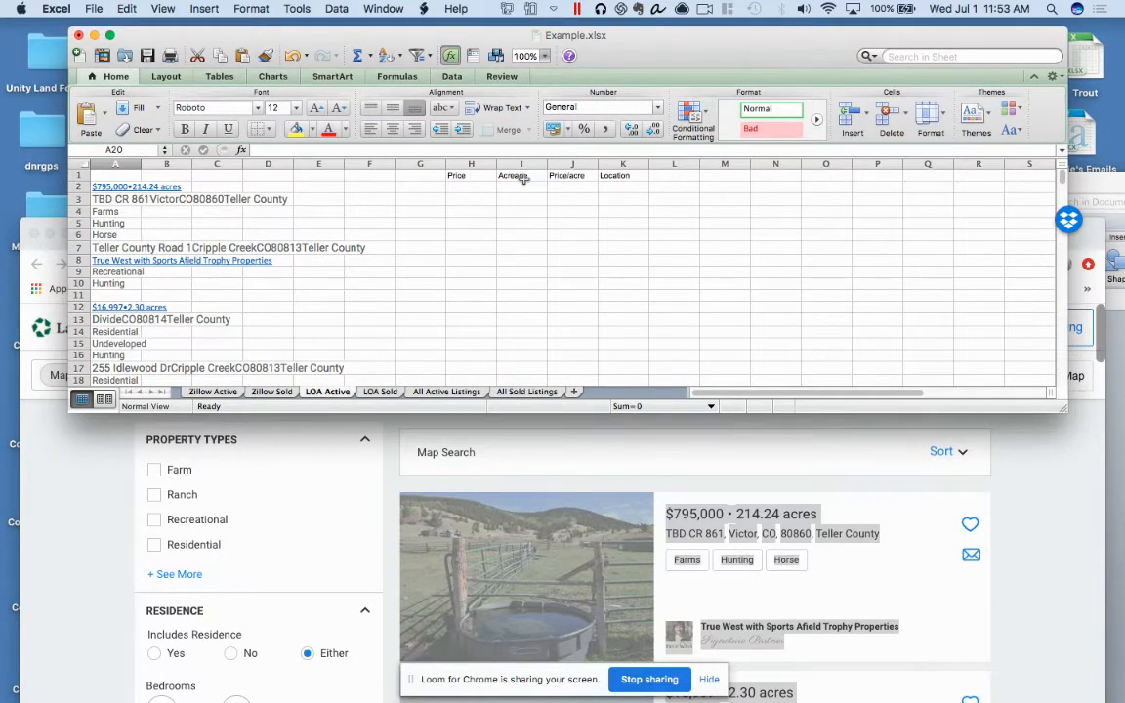
left_click(470, 187)
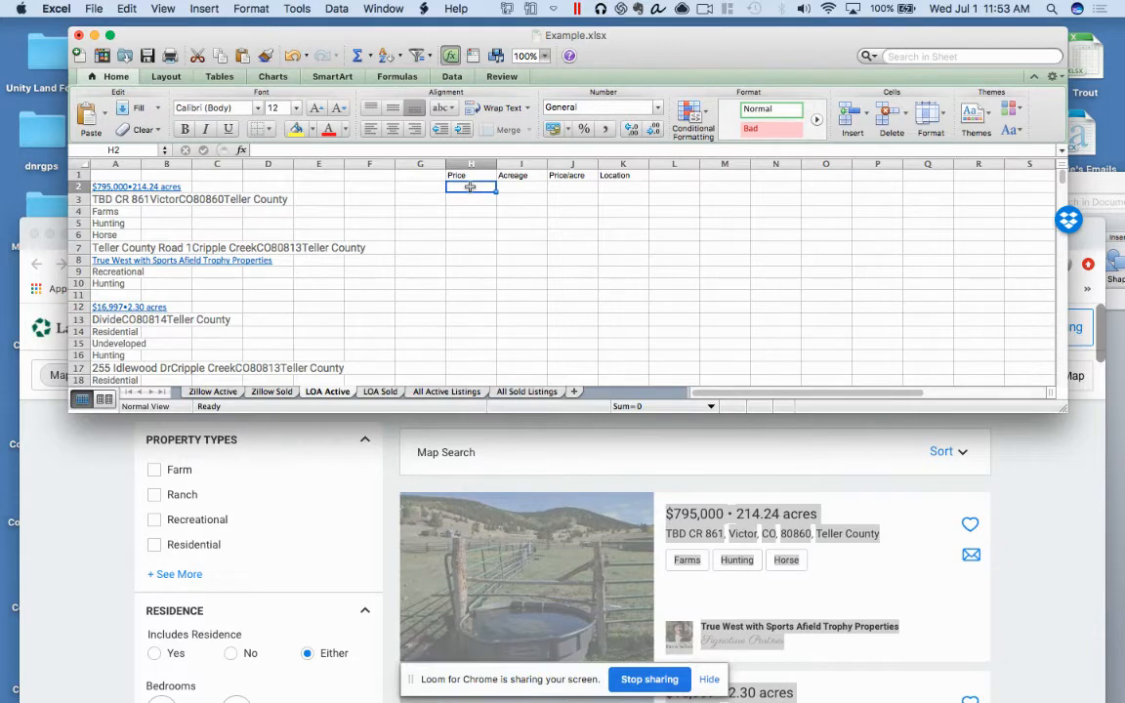
type("795,000")
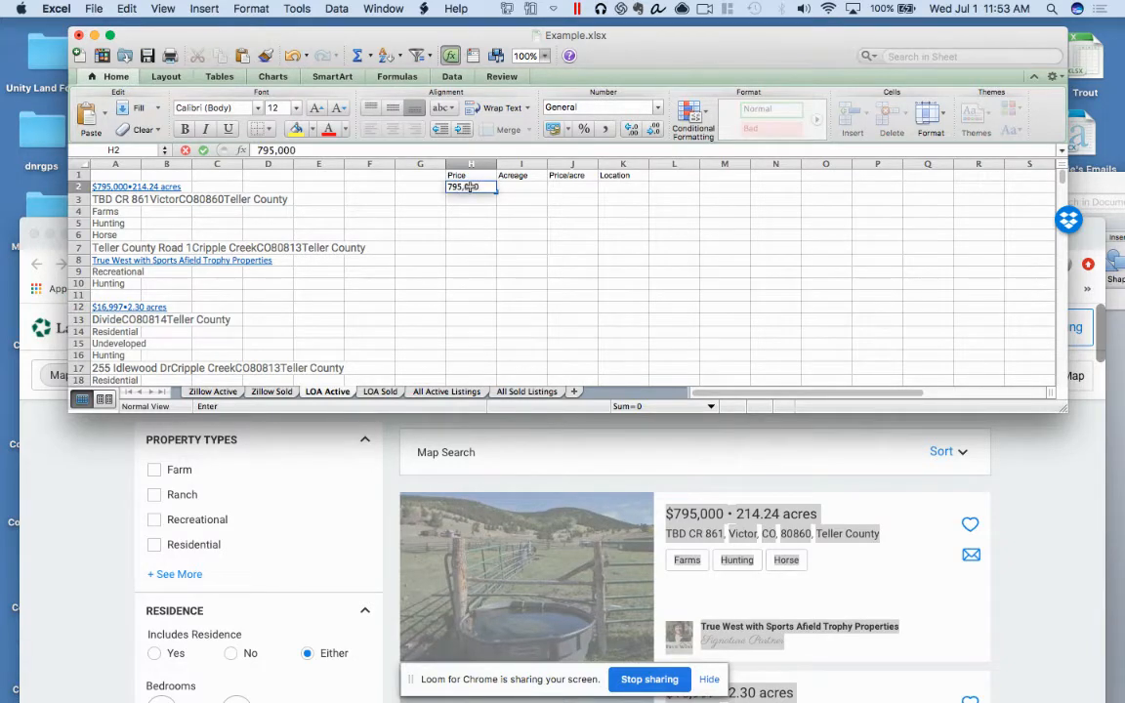
left_click(539, 189)
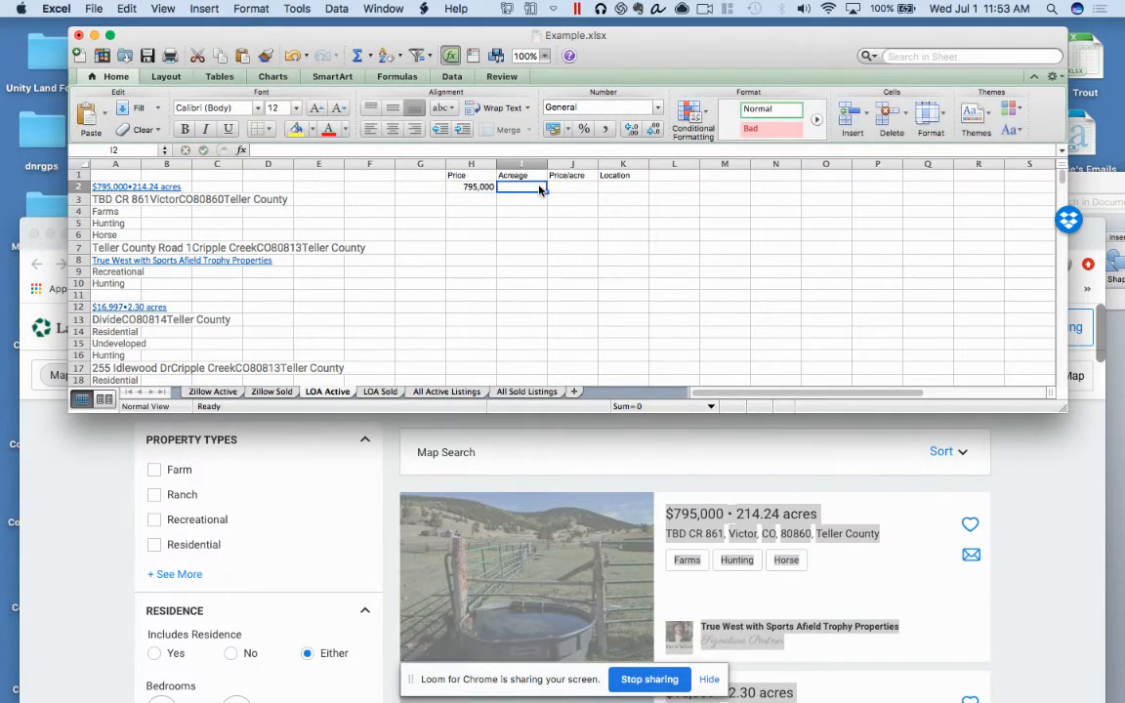
type("214")
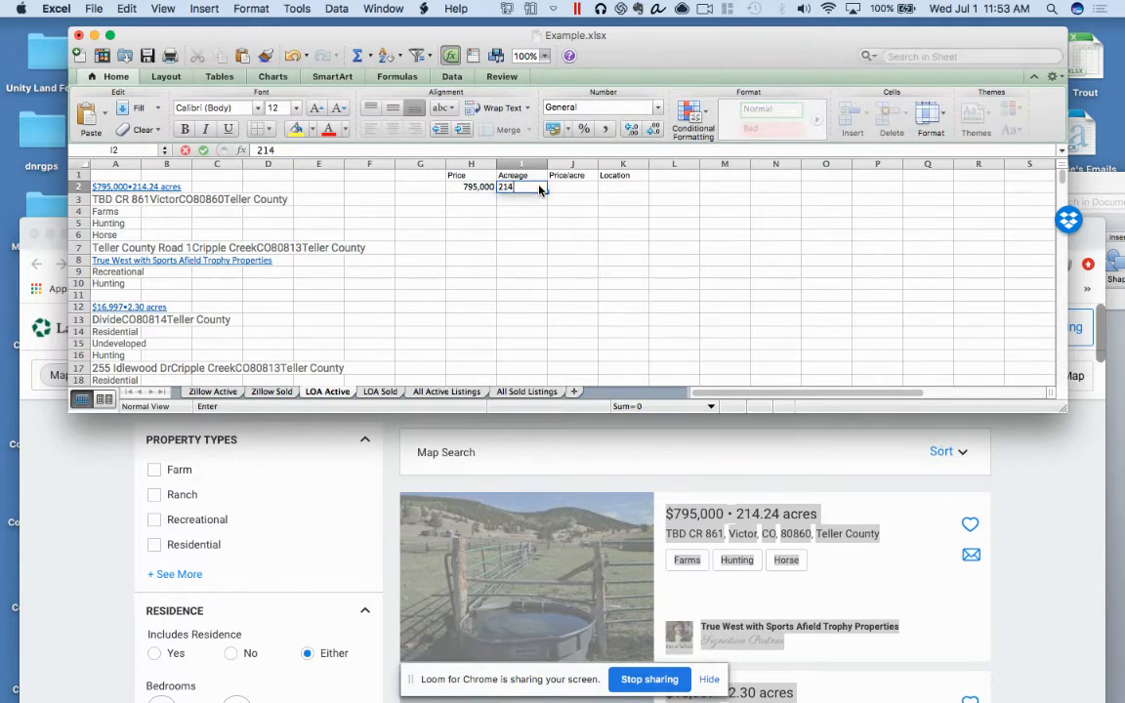
Copy the location text from cell A7 into the Location column at K2.
left_click(625, 187)
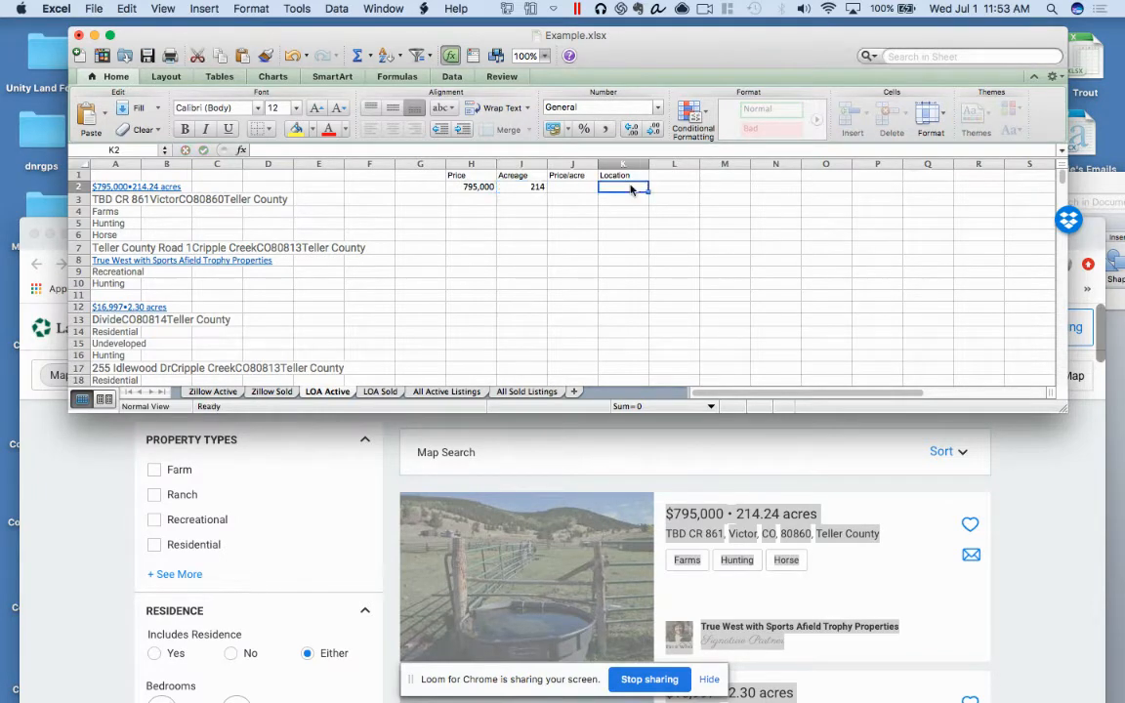
left_click(115, 248)
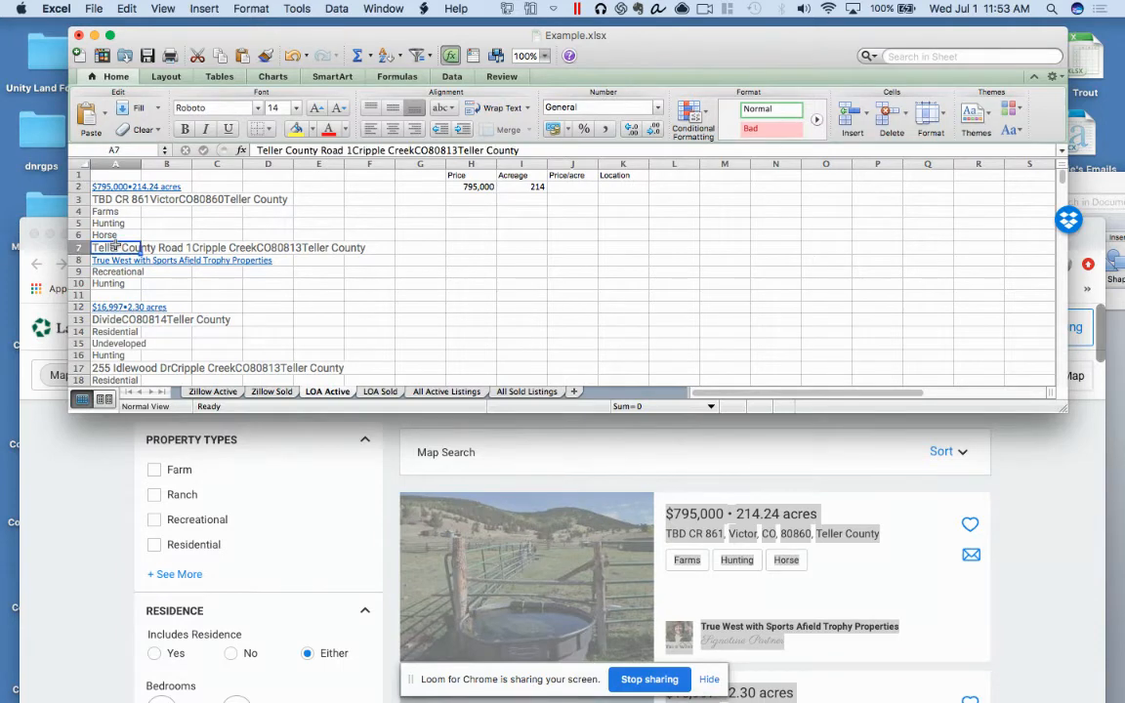
key("super+c")
left_click(623, 186)
key("super+v")
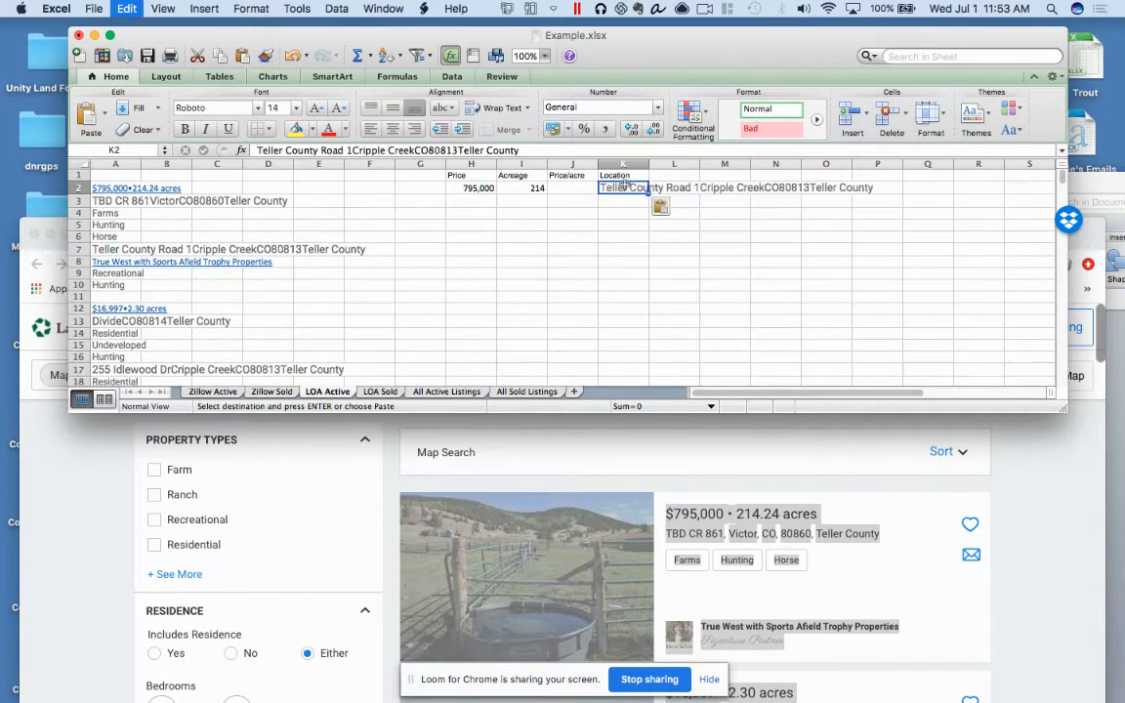
Calculate the first listing's price per acre in J2 with the formula =H2/I2.
left_click(561, 188)
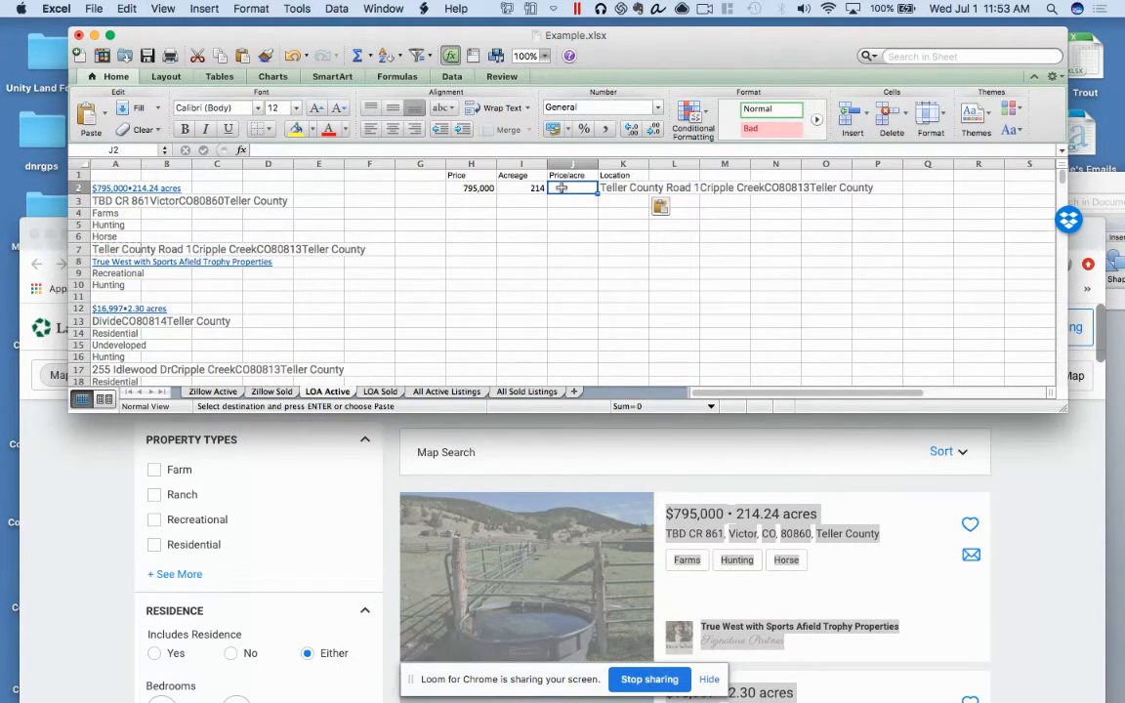
type("=")
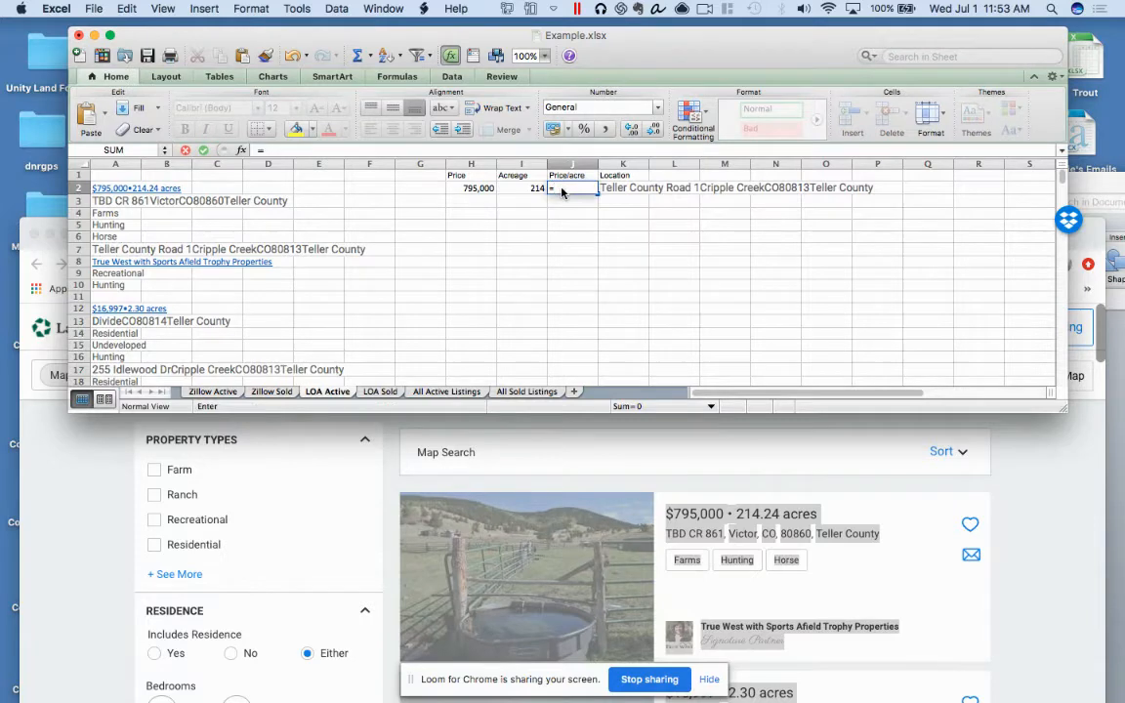
left_click(475, 190)
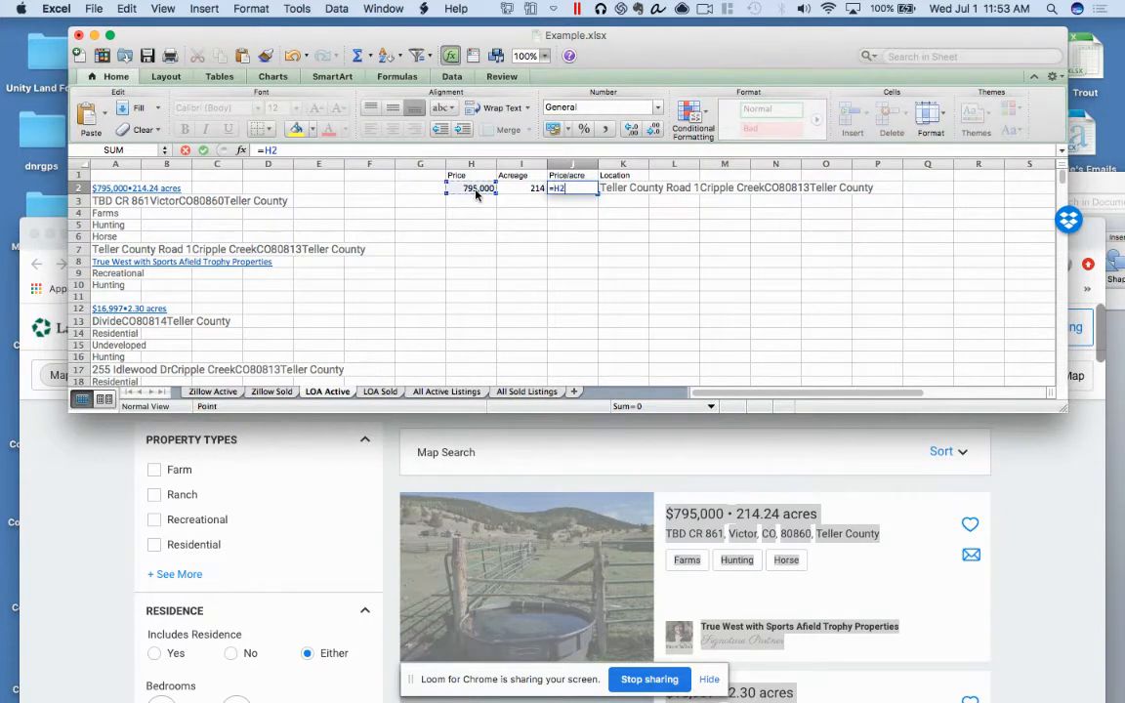
type("/")
left_click(535, 189)
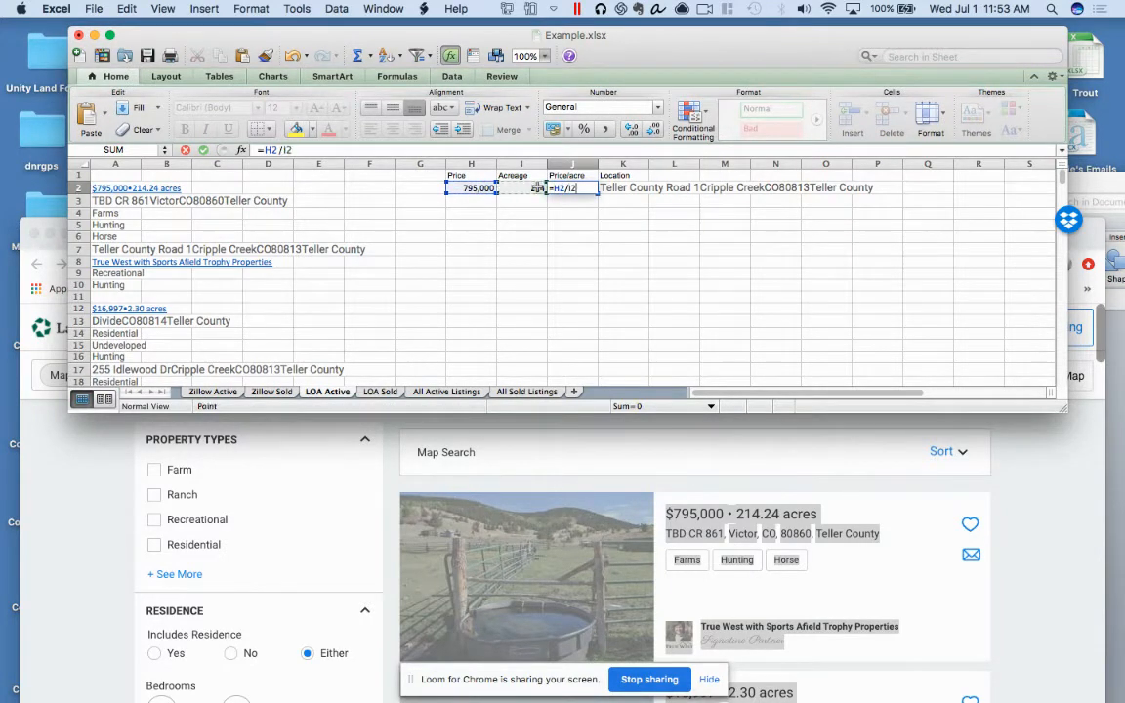
key("Return")
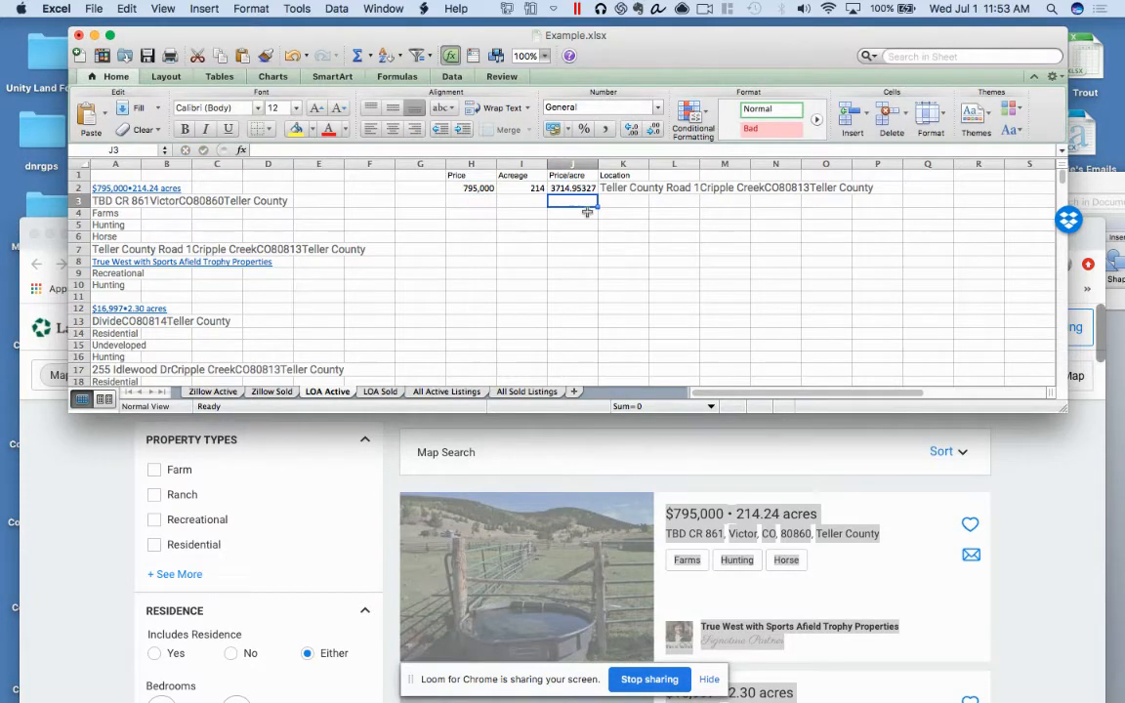
Reduce the price per acre in J2 to zero decimal places.
left_click(578, 188)
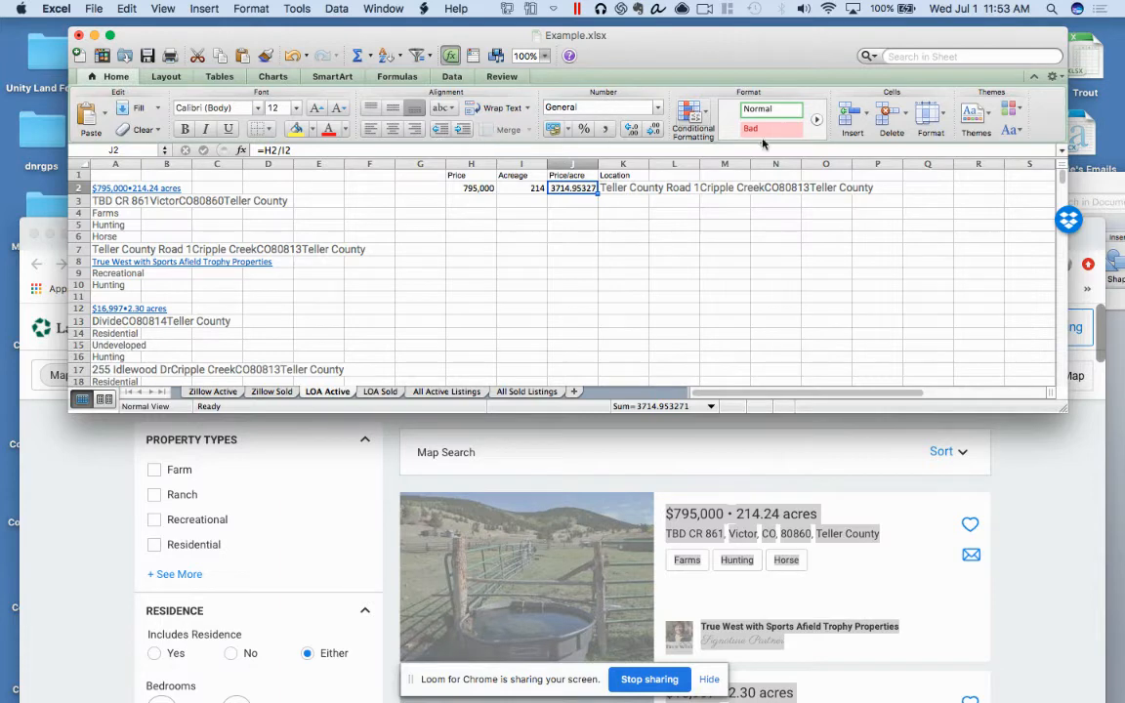
left_click(653, 130)
left_click(654, 133)
left_click(653, 133)
left_click(653, 133)
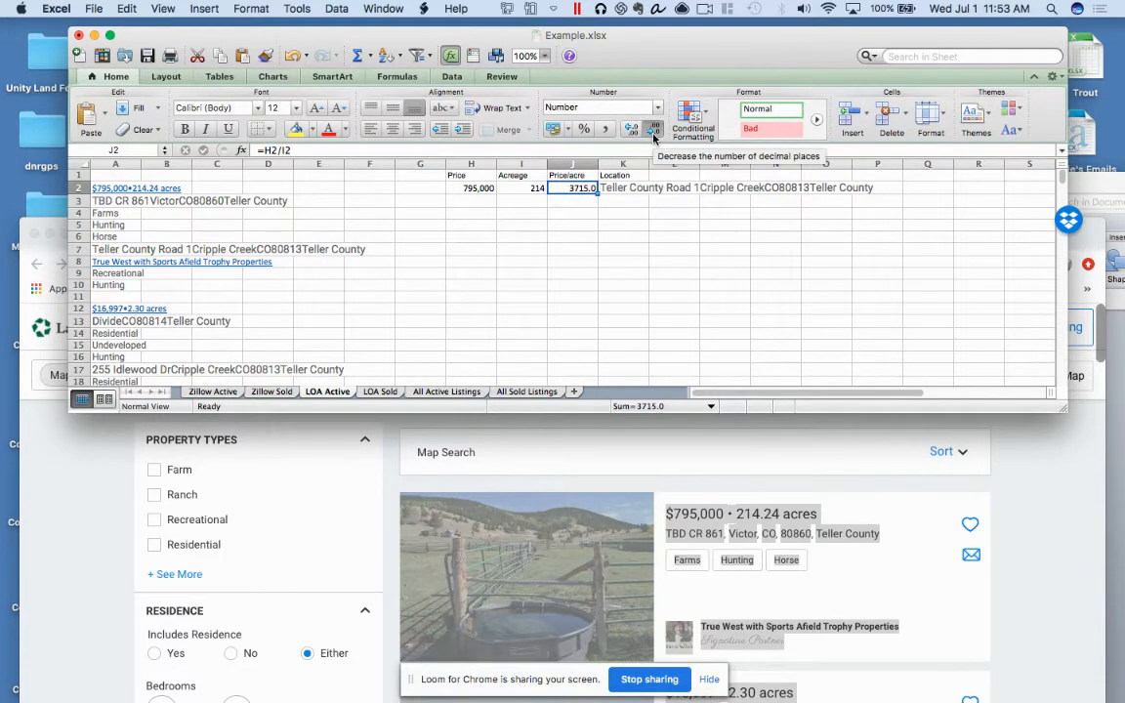
left_click(653, 133)
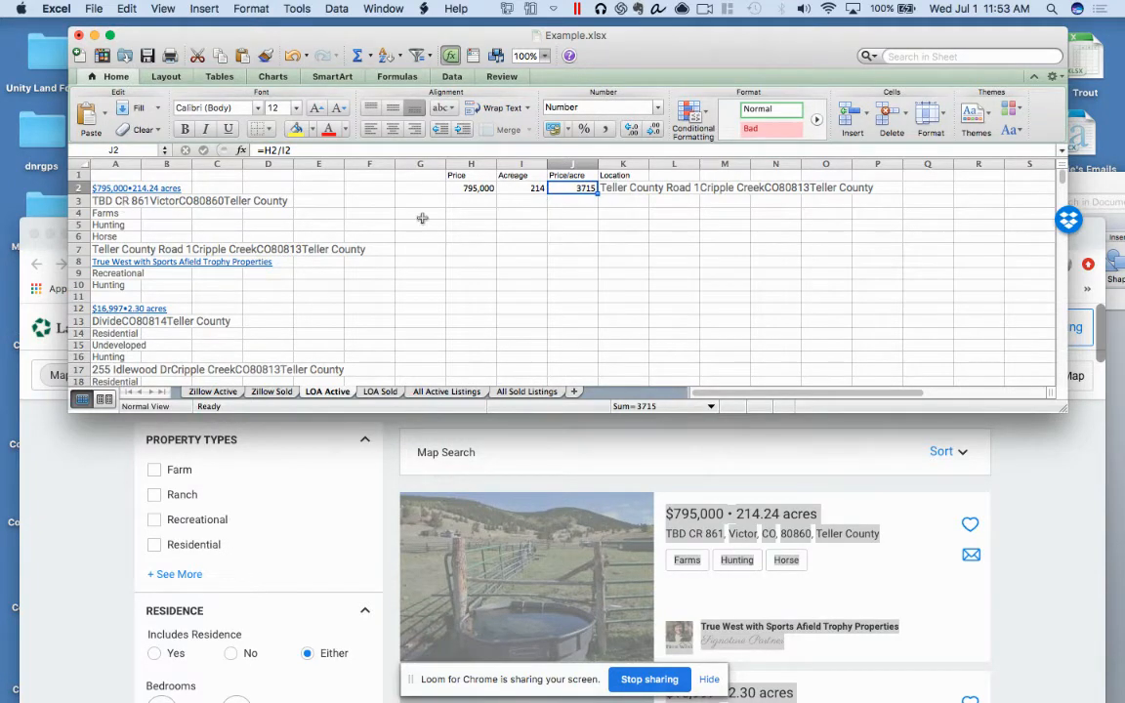
Review the pasted listings in column A of the LOA Active sheet and of the Zillow Active sheet.
scroll(224, 205, "down", 8)
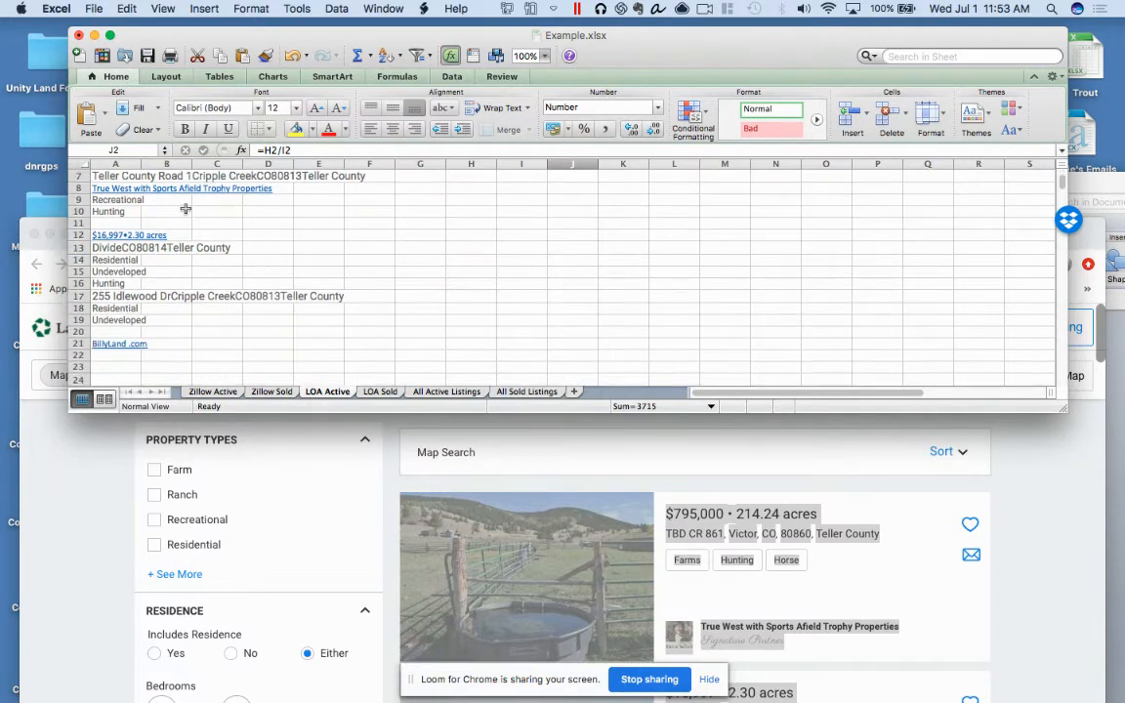
scroll(186, 209, "down", 7)
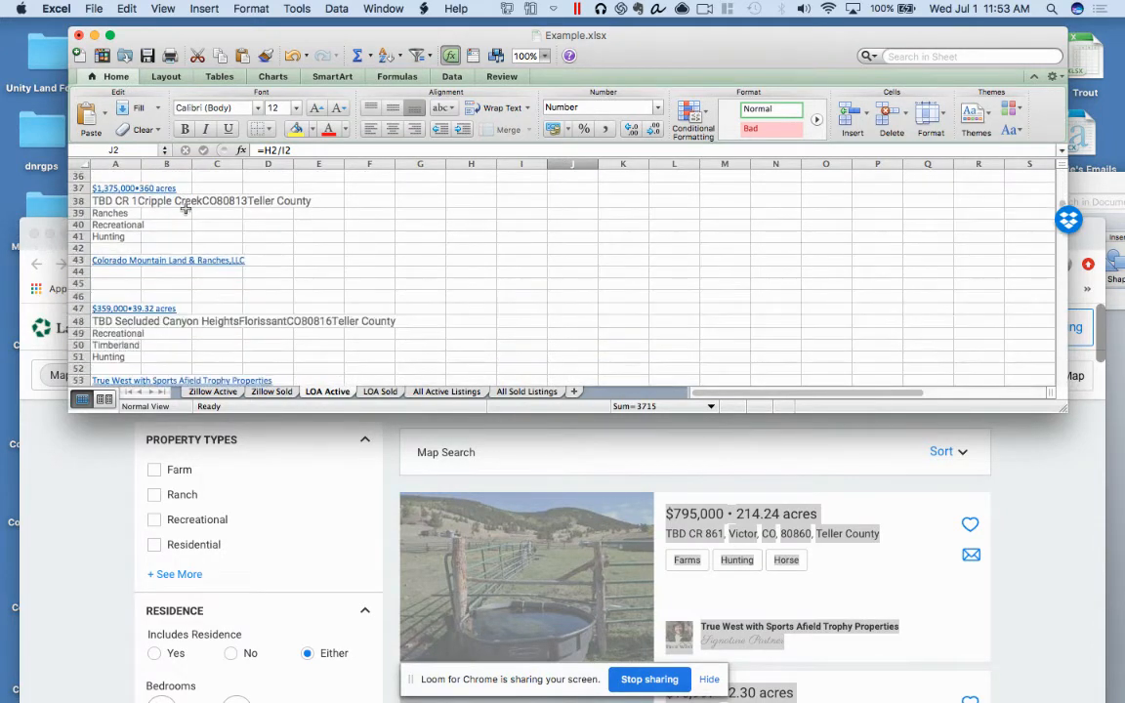
left_click(207, 392)
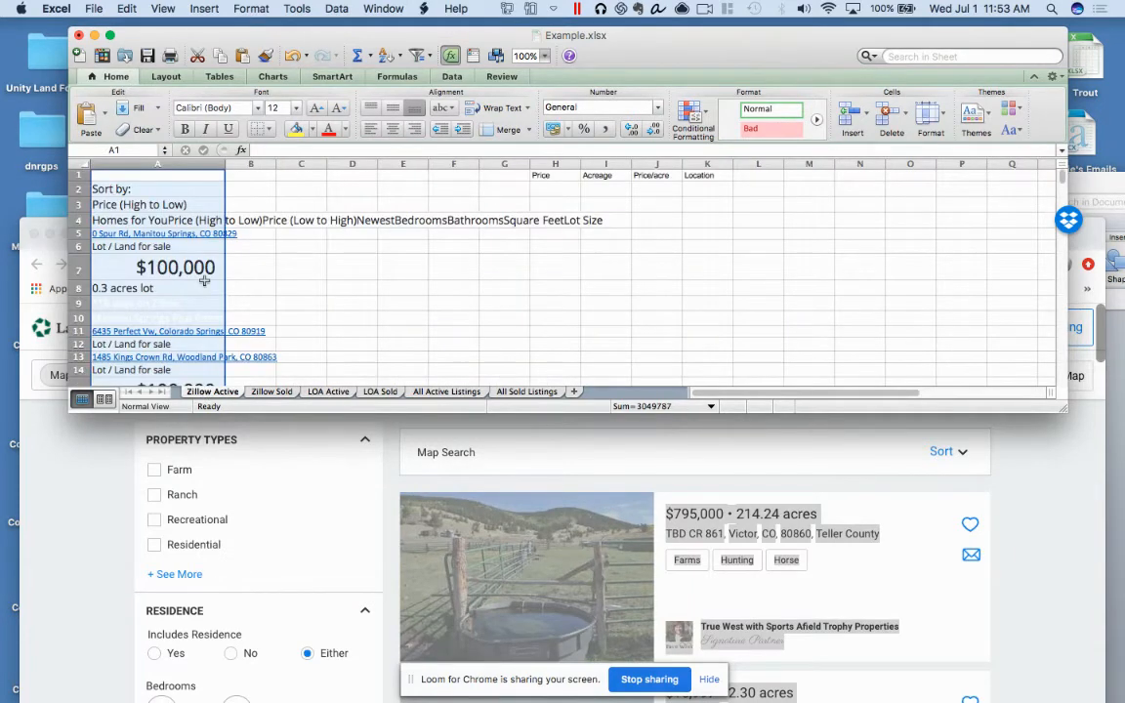
scroll(181, 185, "down", 2)
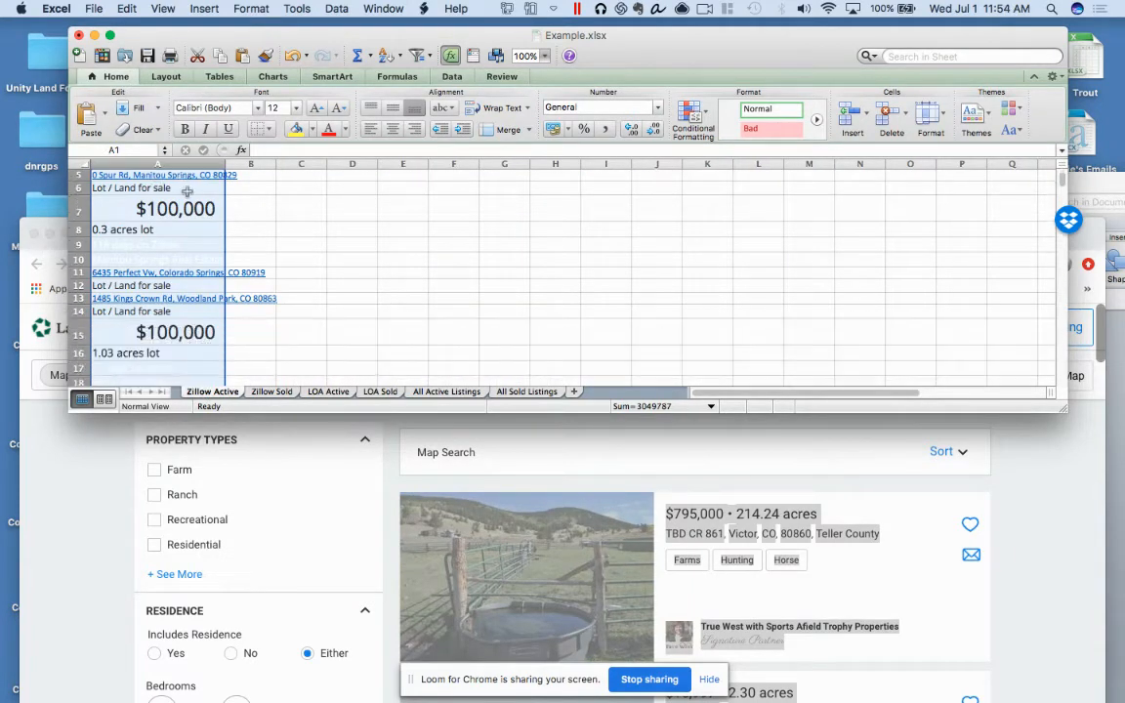
scroll(187, 191, "down", 6)
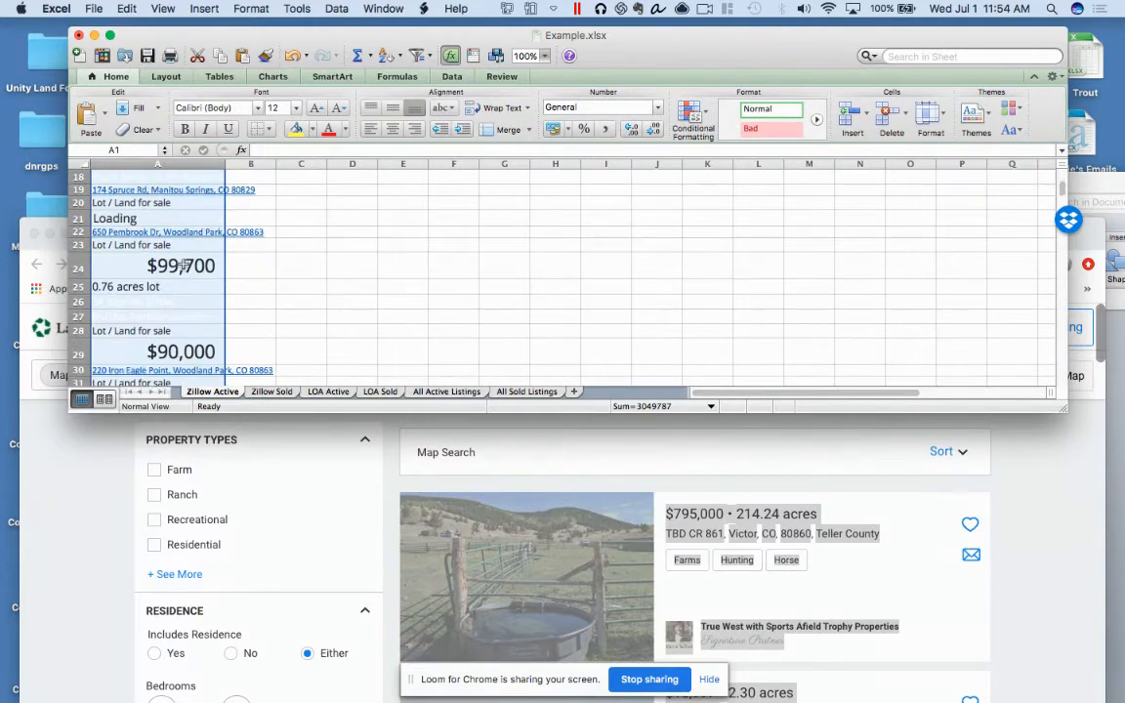
scroll(183, 264, "up", 8)
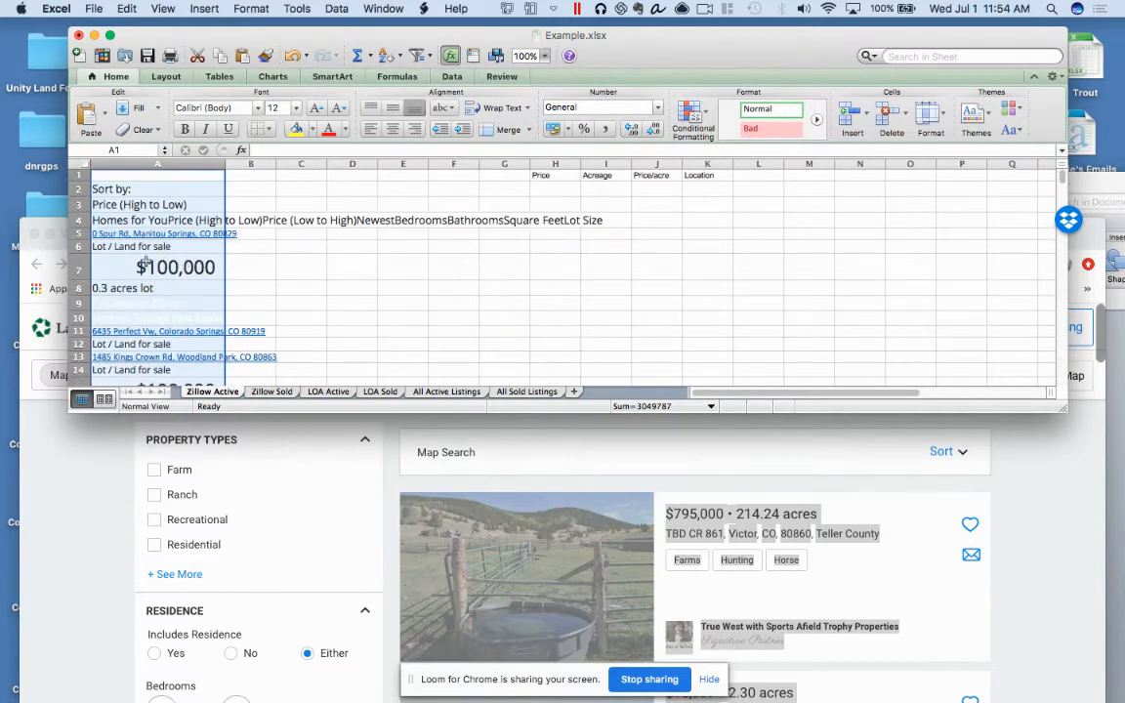
scroll(181, 272, "down", 2)
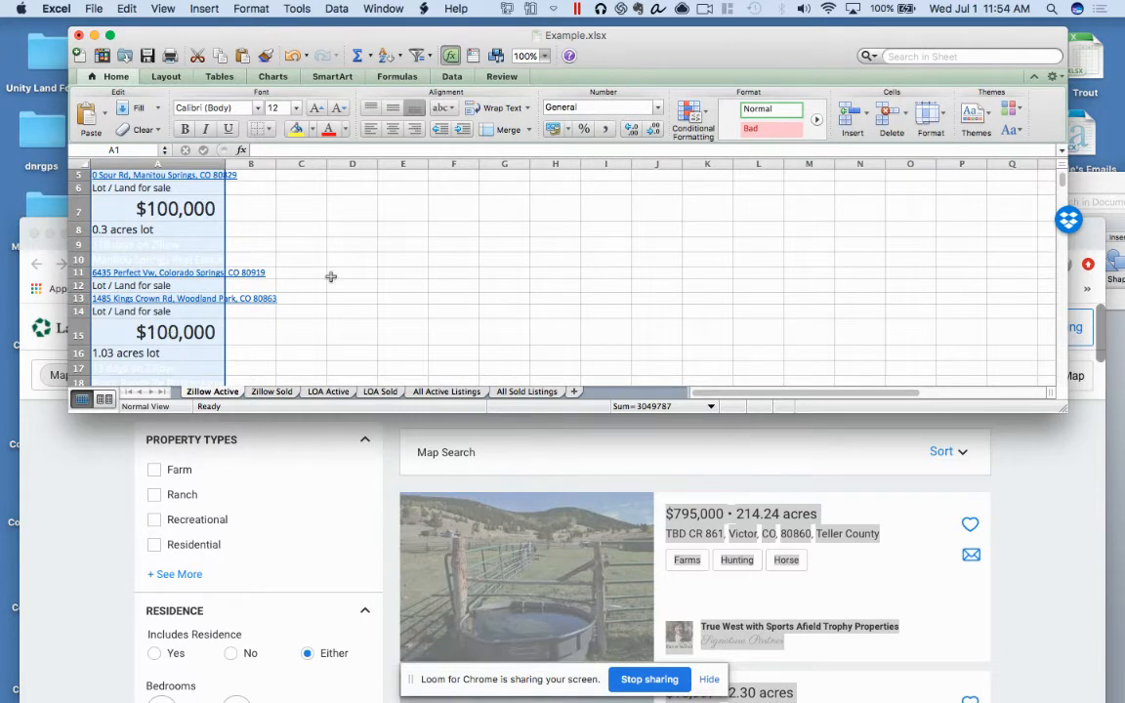
scroll(331, 276, "up", 2)
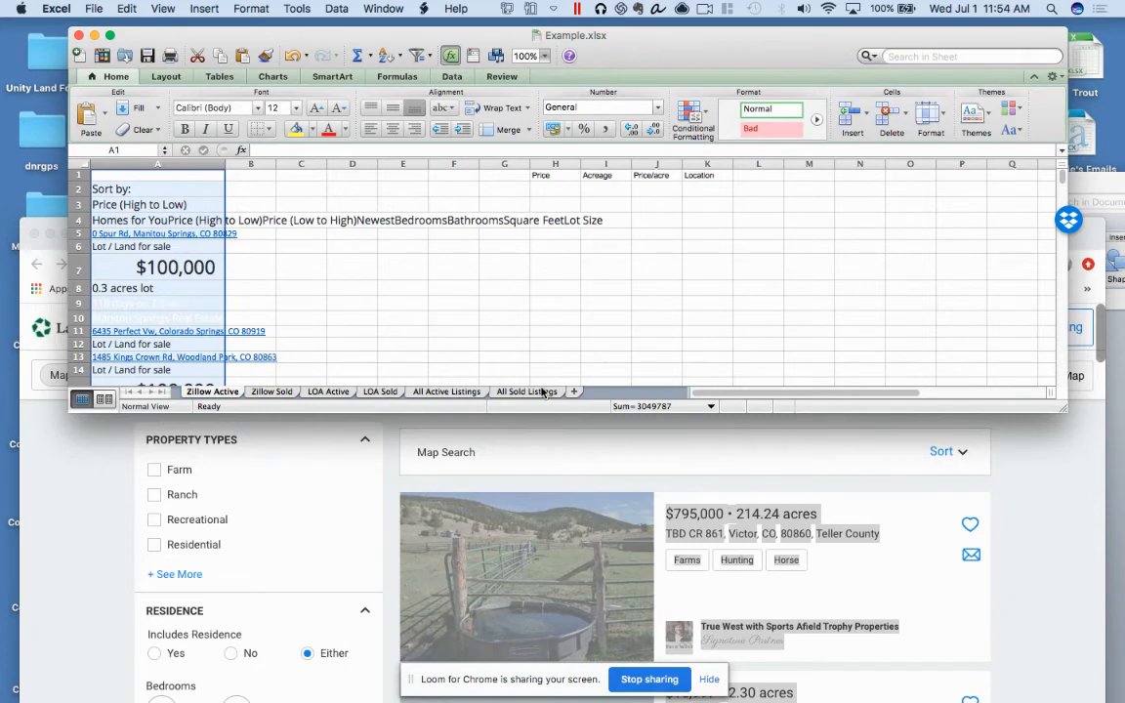
Examine the column headings on the All Active Listings and All Sold Listings sheets.
left_click(446, 392)
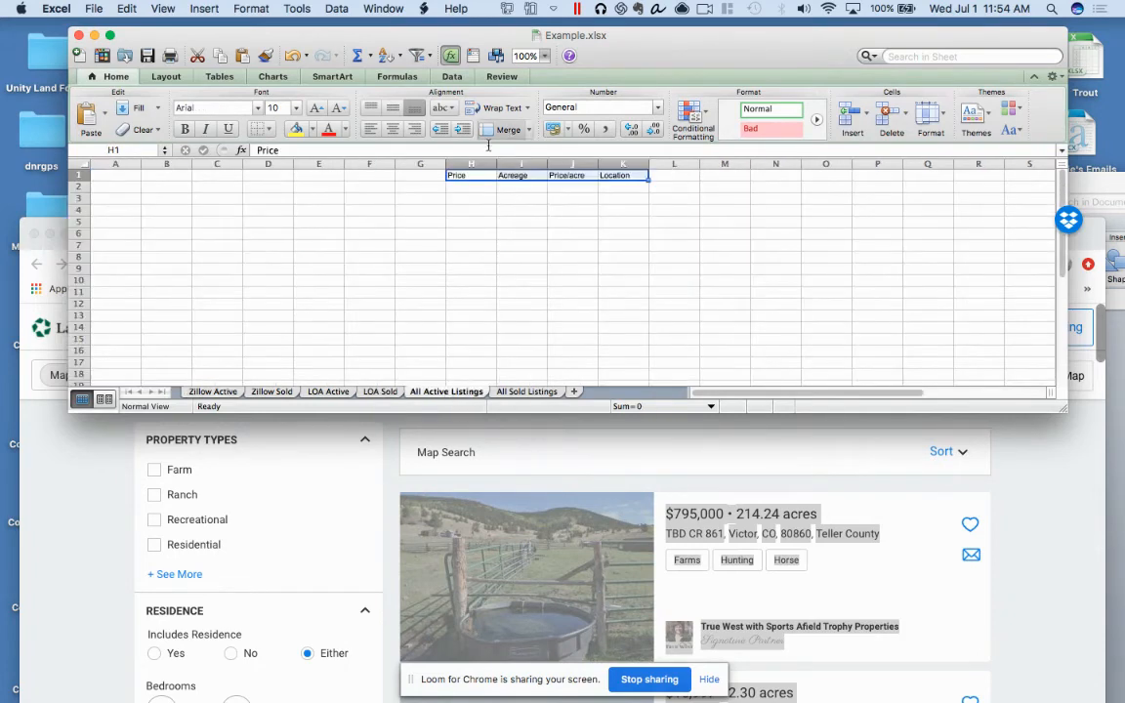
left_click(456, 183)
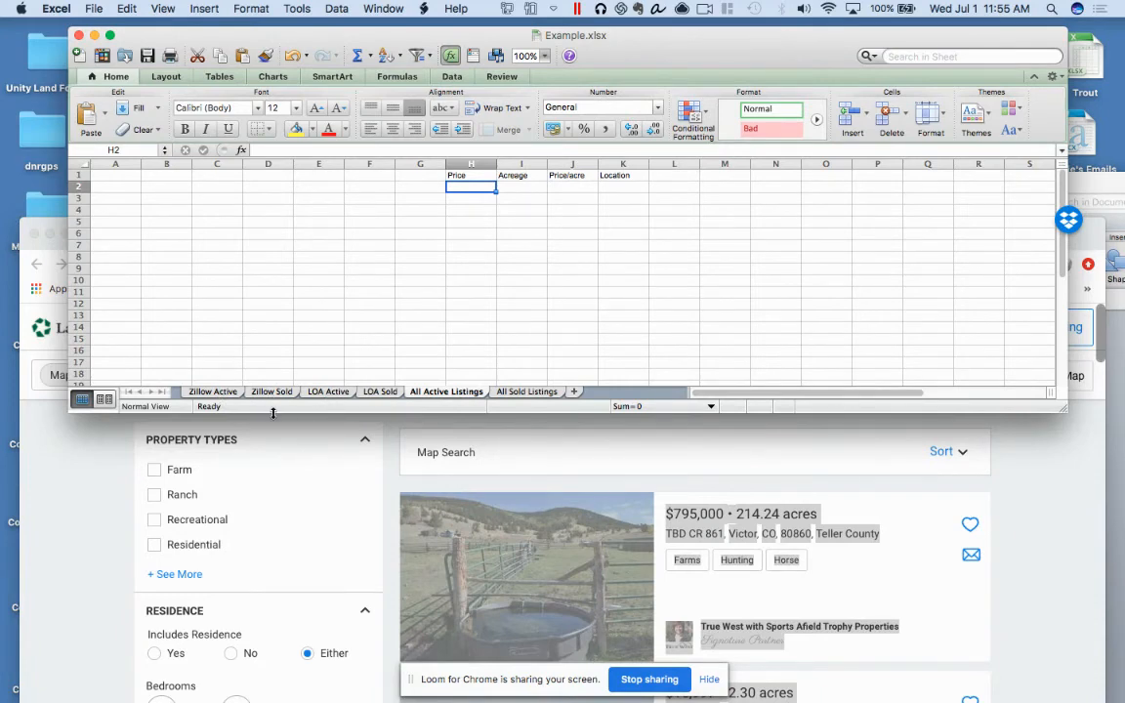
left_click(526, 392)
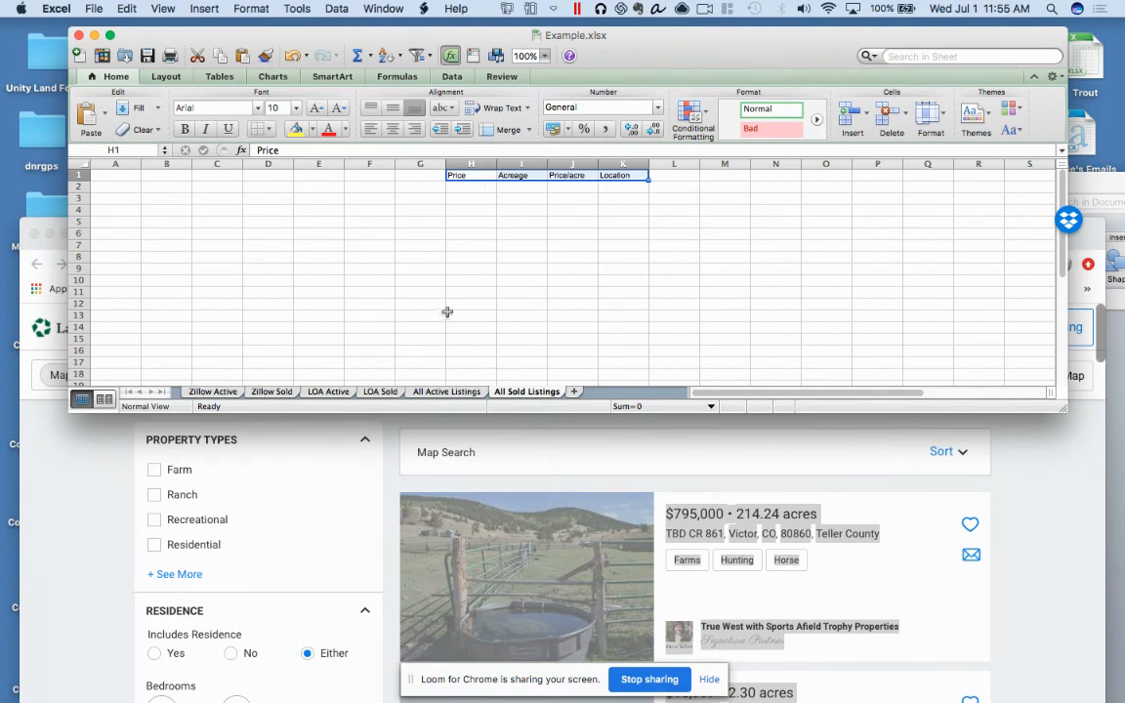
left_click(454, 391)
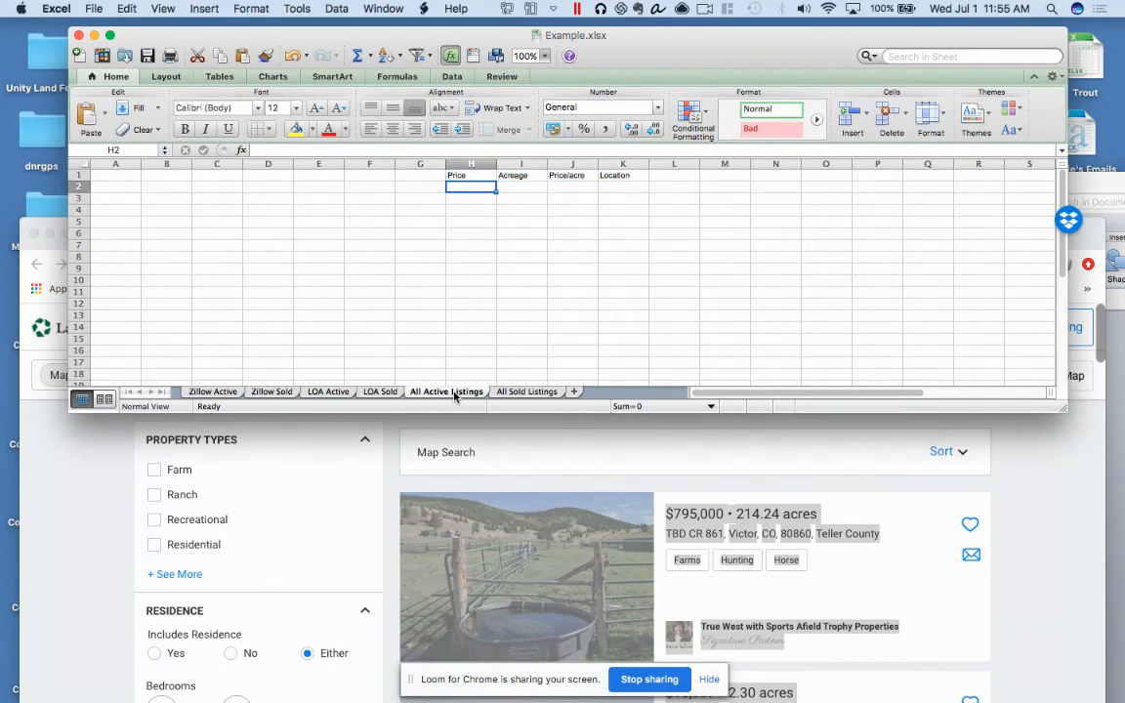
left_click(537, 392)
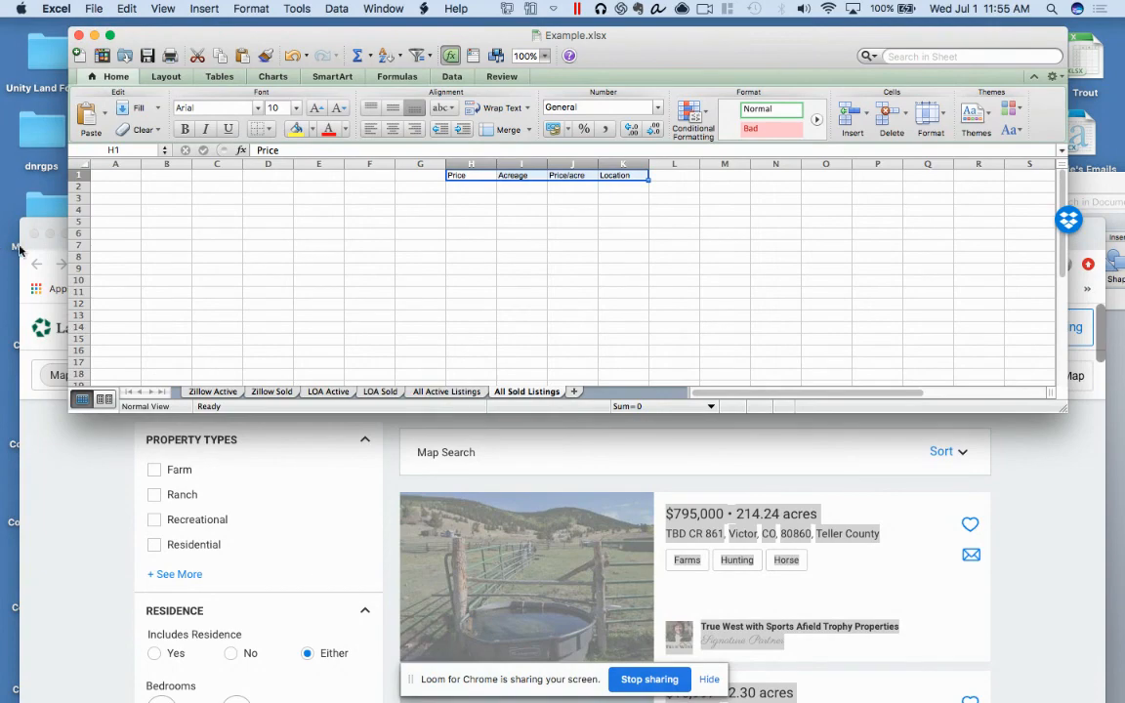
Switch to the Lands of America results in Chrome and move the window higher on the screen.
left_click(35, 220)
left_click(67, 234)
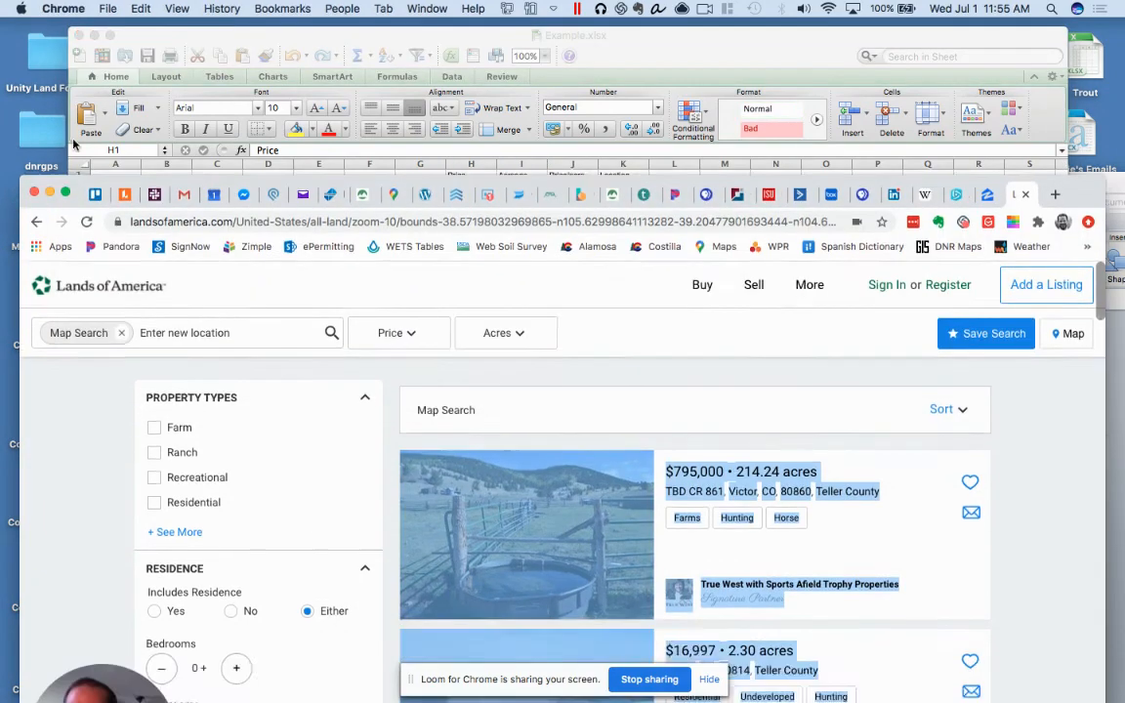